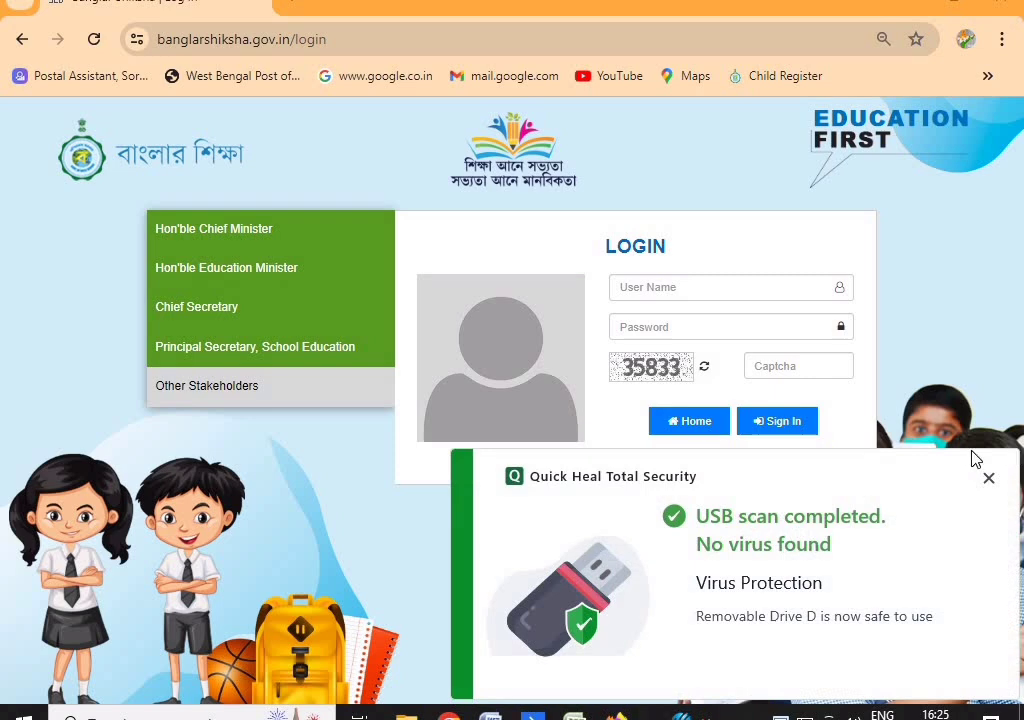
Dismiss the Quick Heal scan notice and bring up Windows Settings
left_click(988, 479)
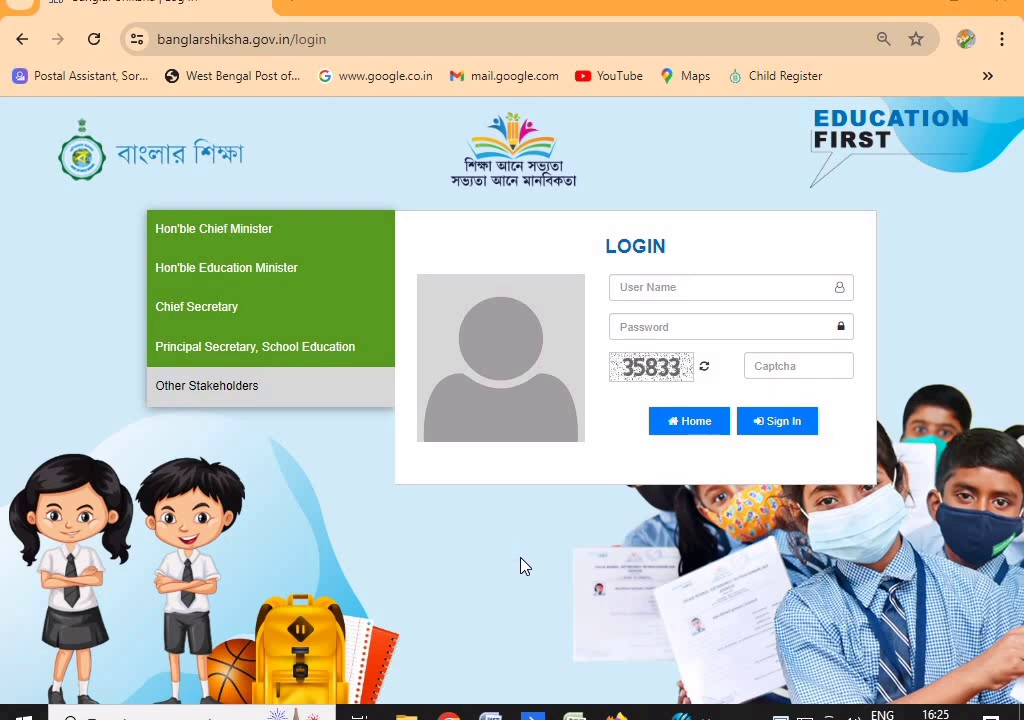
key("super+i")
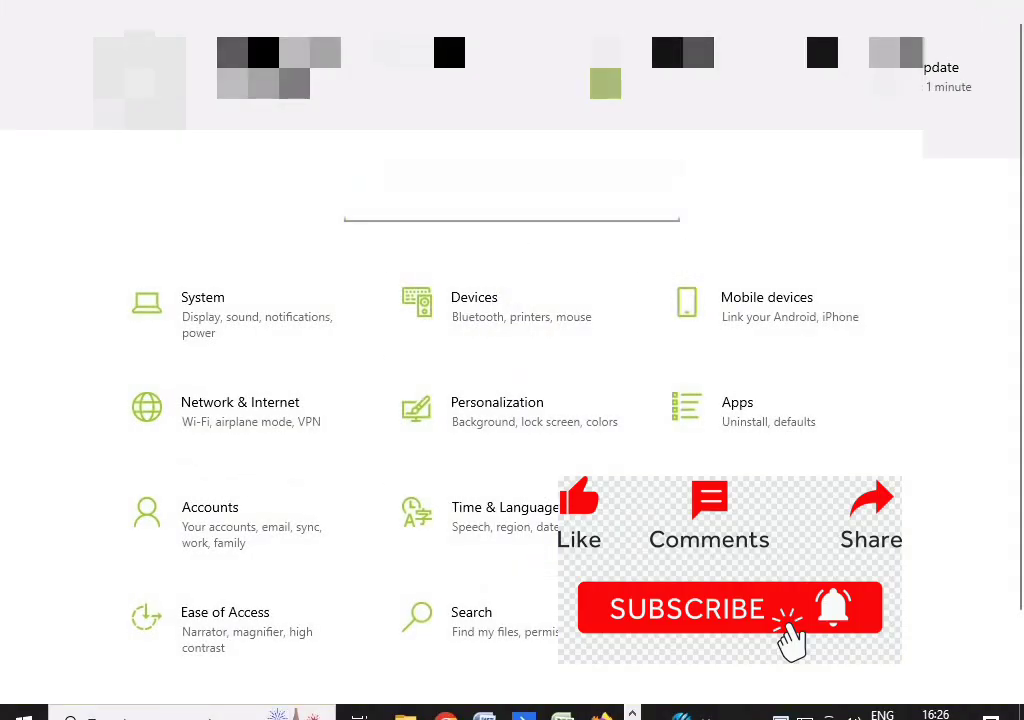
Close Windows Settings to get back to the portal login page
left_click(988, 8)
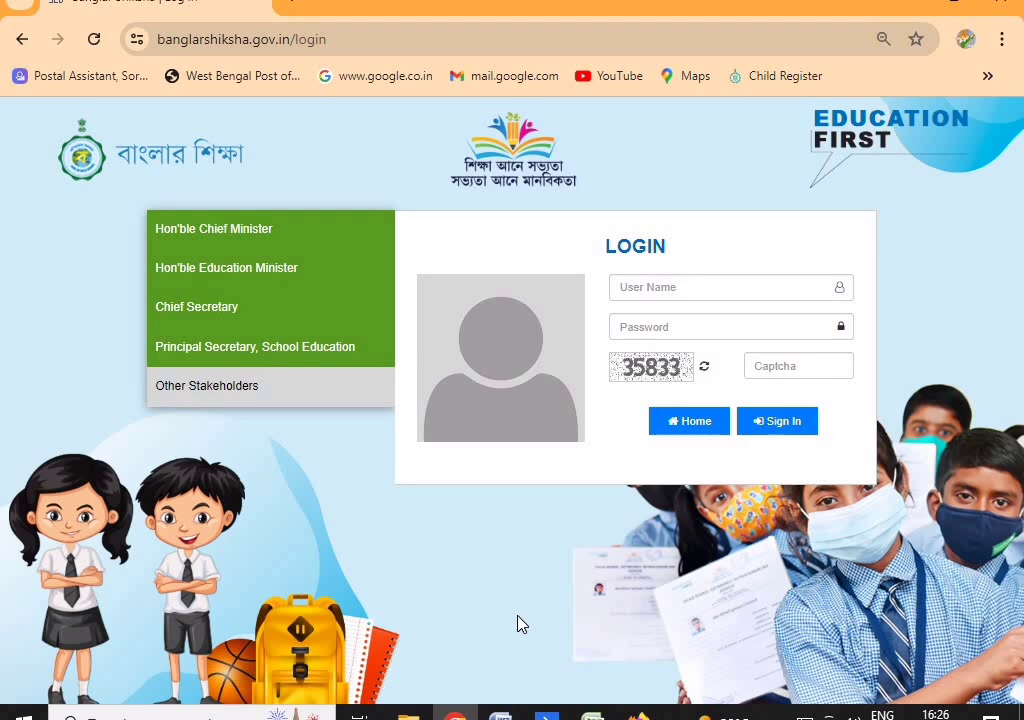
Sign in with the school's user name, password and the captcha code shown
left_click(662, 289)
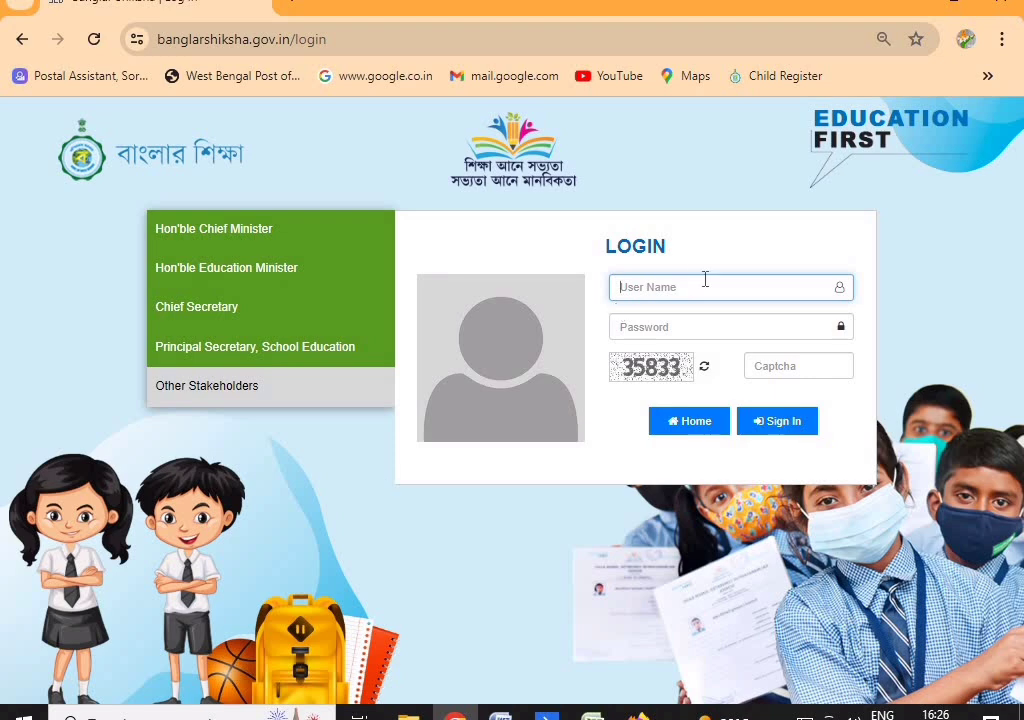
key("Tab")
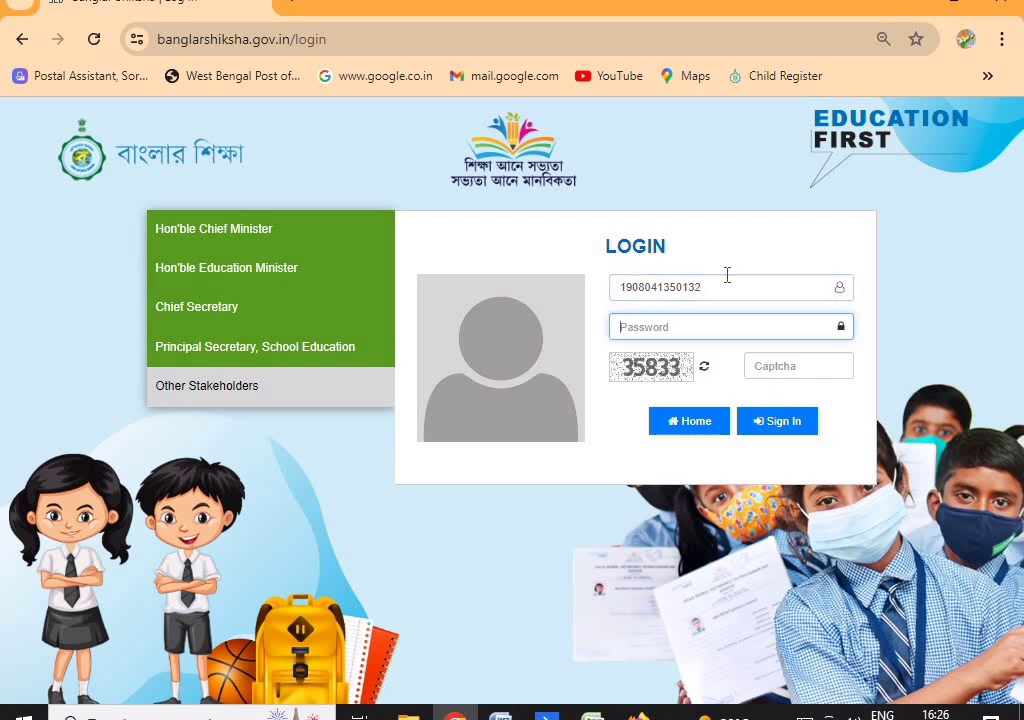
key("BackSpace")
key("BackSpace")
key("BackSpace")
key("Tab")
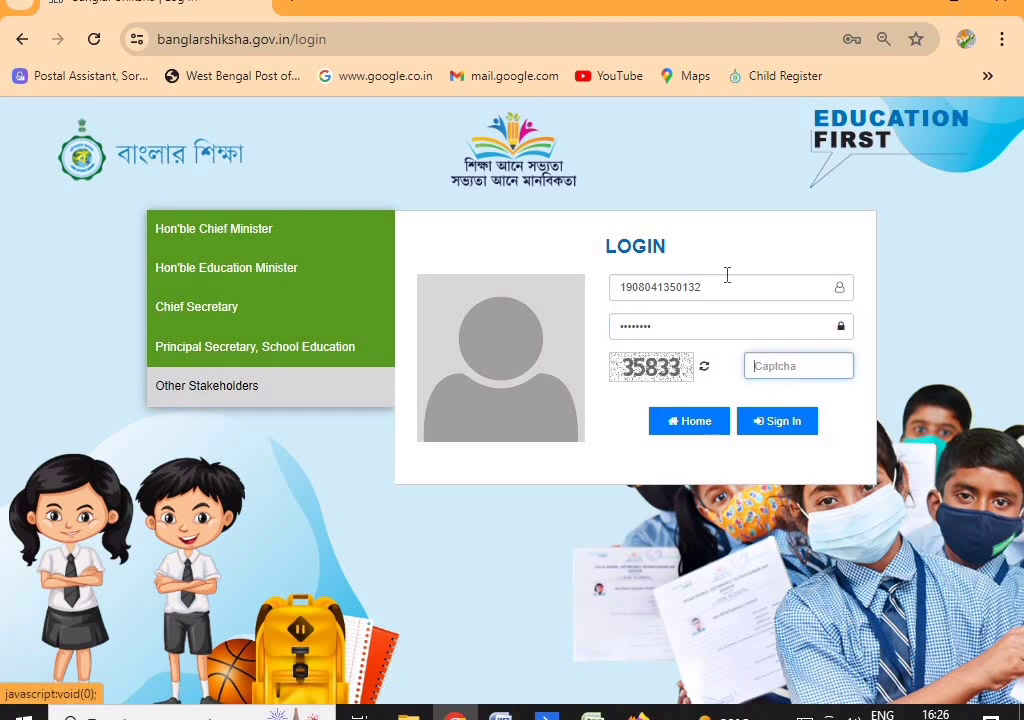
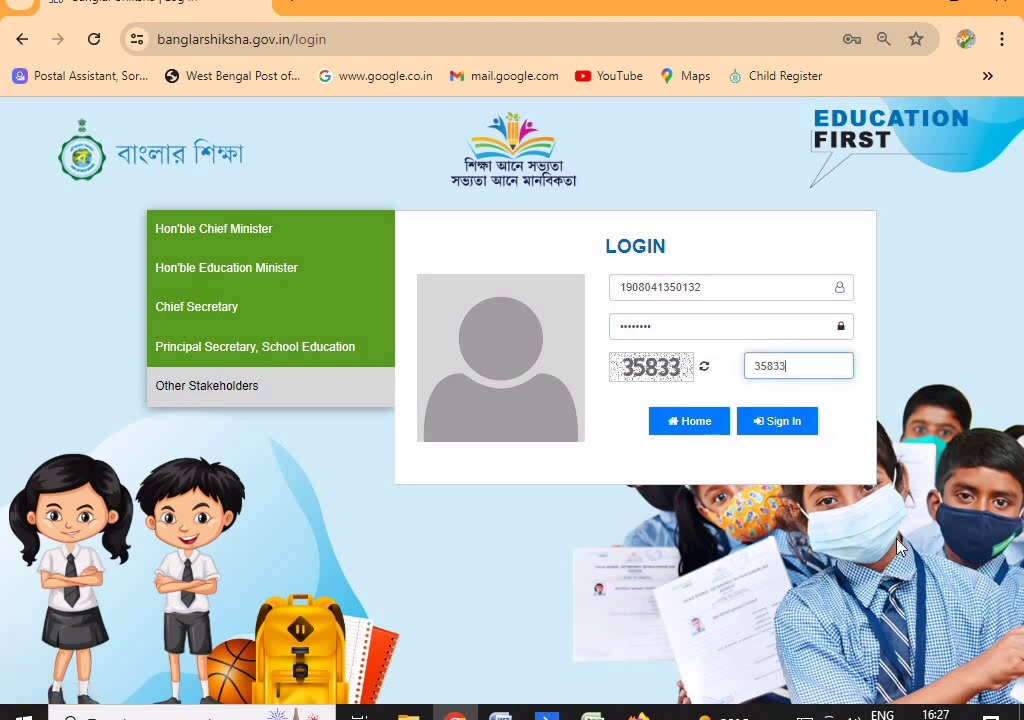
left_click(767, 425)
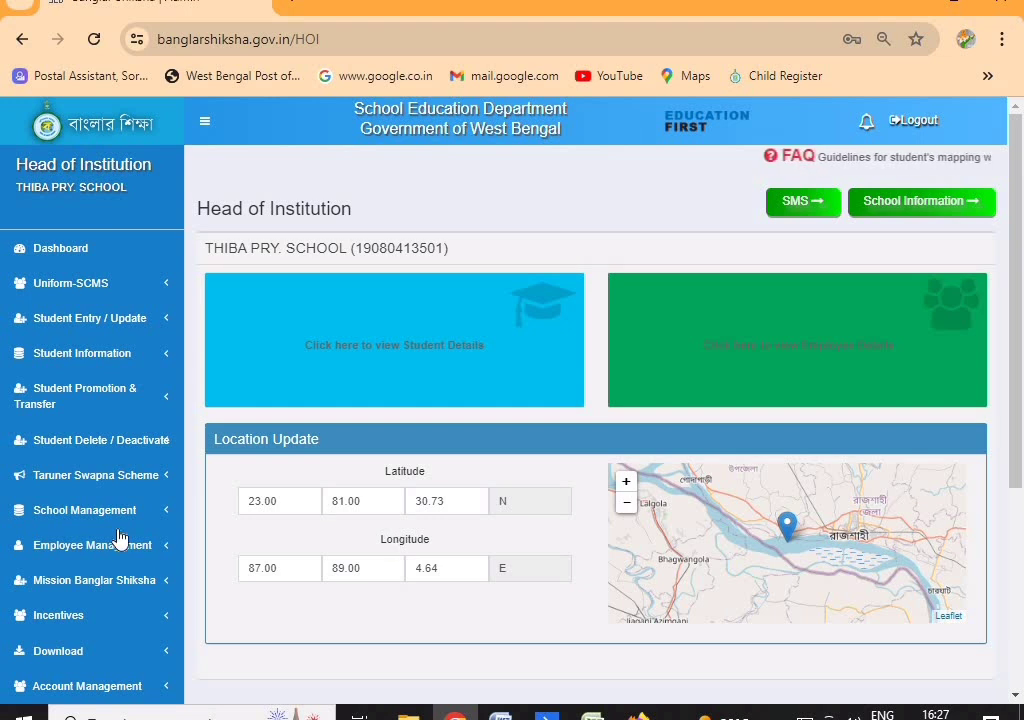
Go to Student Entry / Update > Updating Polling Station and Disability Certificate reference
left_click(80, 320)
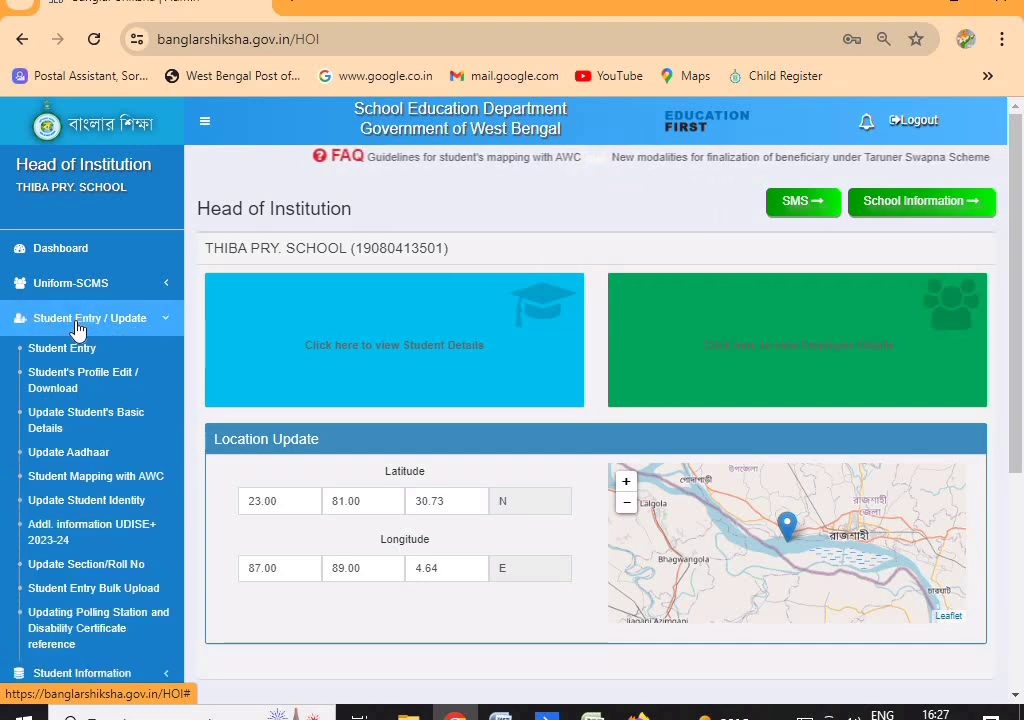
scroll(78, 332, "down", 1)
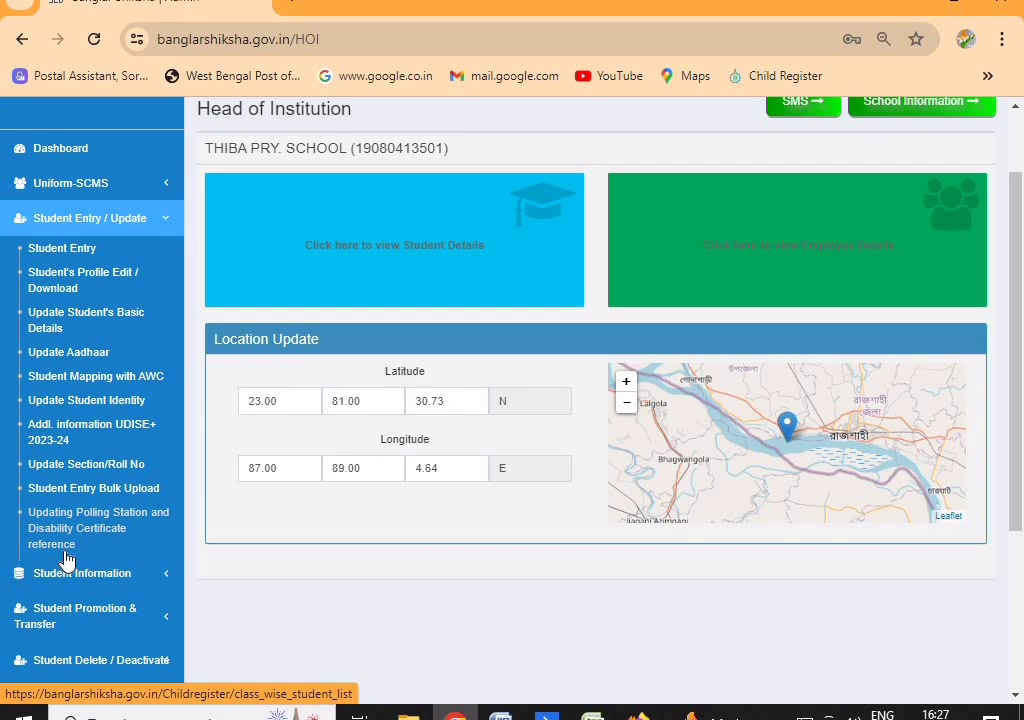
scroll(63, 540, "down", 1)
left_click(28, 440)
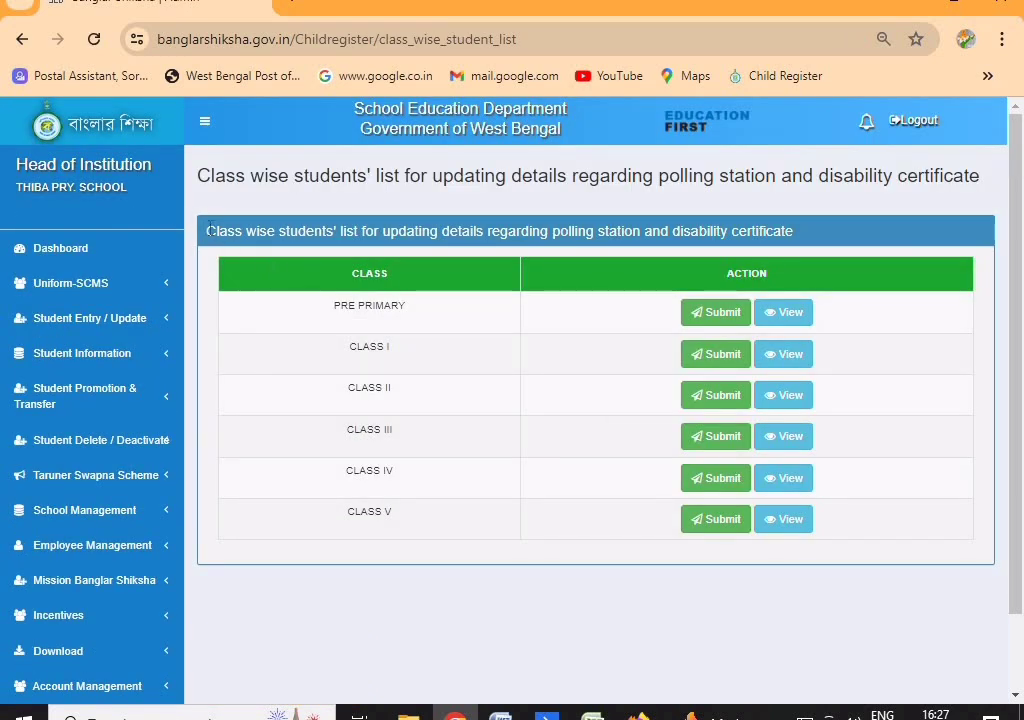
Look over the class-wise list and open Pre Primary's View link in a new tab
left_click_drag(233, 231, 274, 370)
left_click(219, 248)
left_click_drag(206, 232, 665, 256)
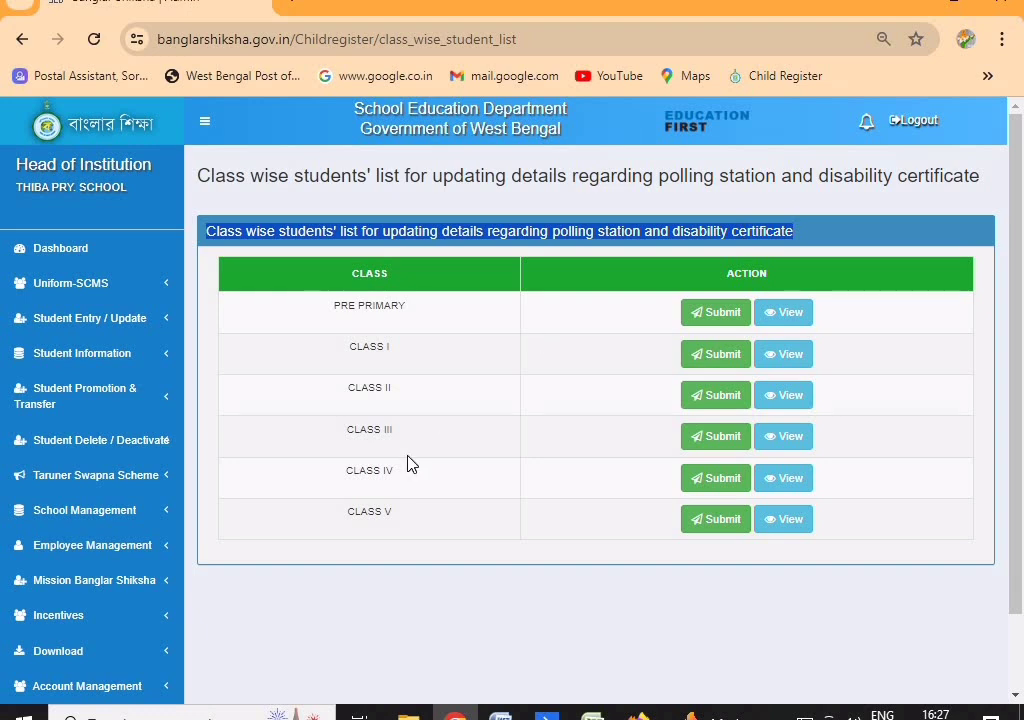
left_click(412, 367)
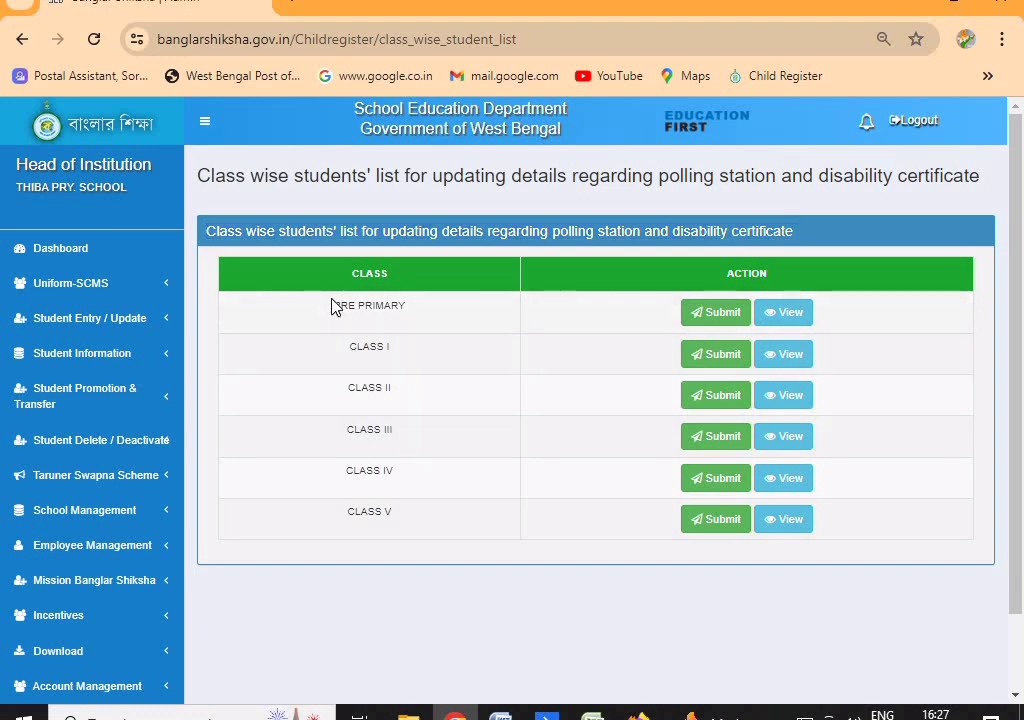
left_click_drag(331, 300, 409, 526)
left_click(440, 350)
left_click_drag(322, 272, 683, 421)
left_click_drag(681, 288, 722, 516)
left_click(909, 301)
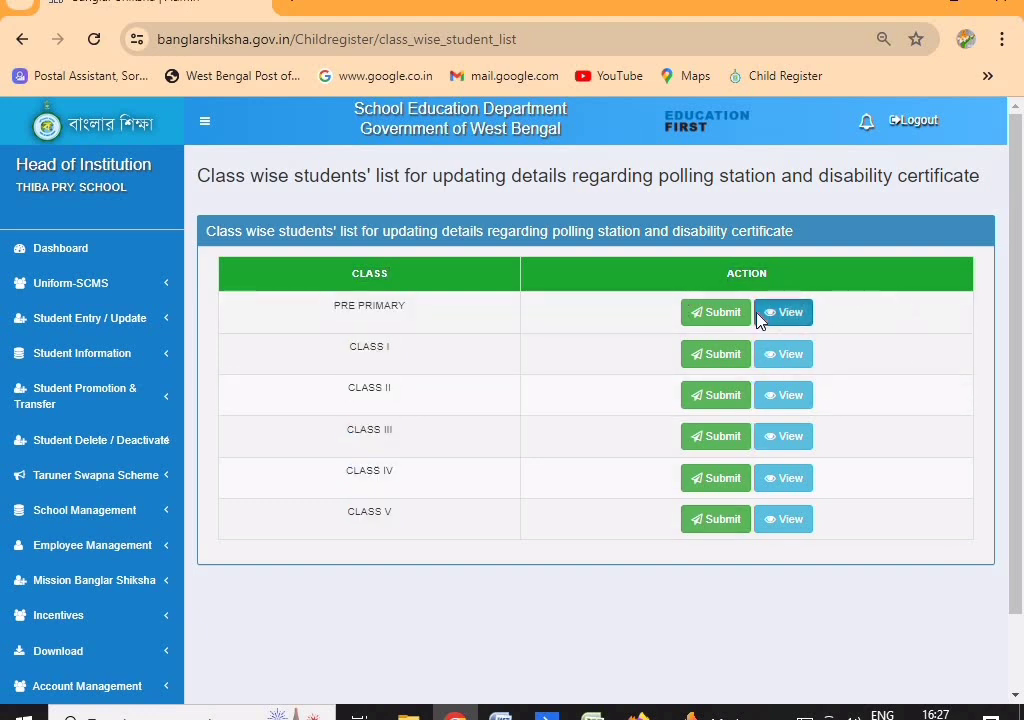
right_click(757, 320)
left_click(786, 336)
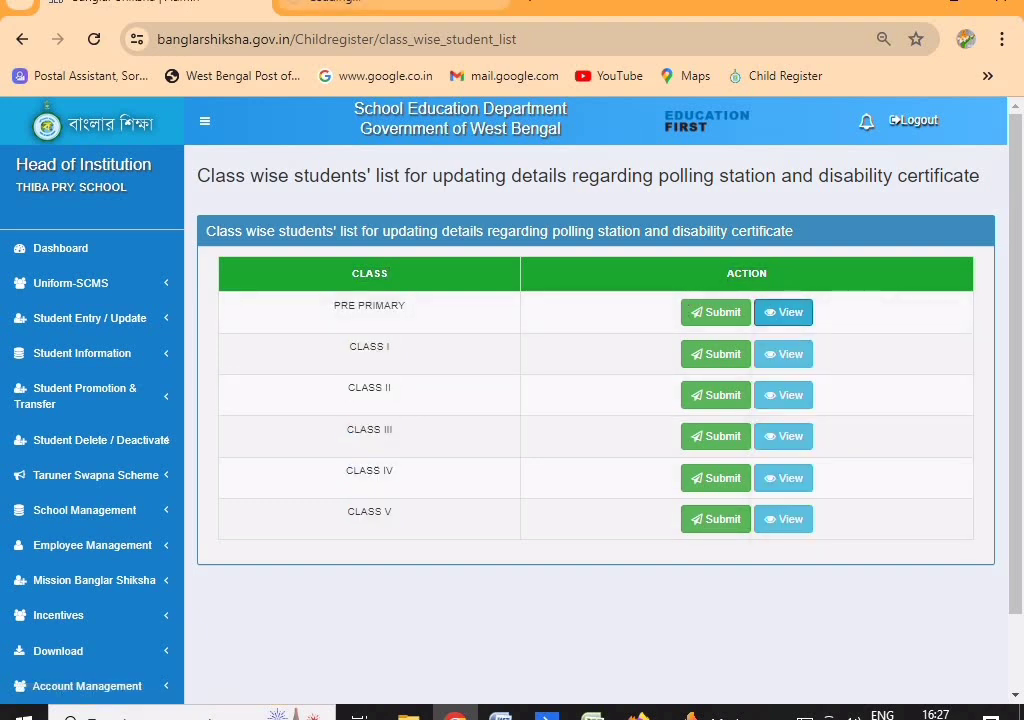
Review Pre Primary's 13-student booth list, noting updated versus Not Updated rows, then return to the class list
left_click(392, 5)
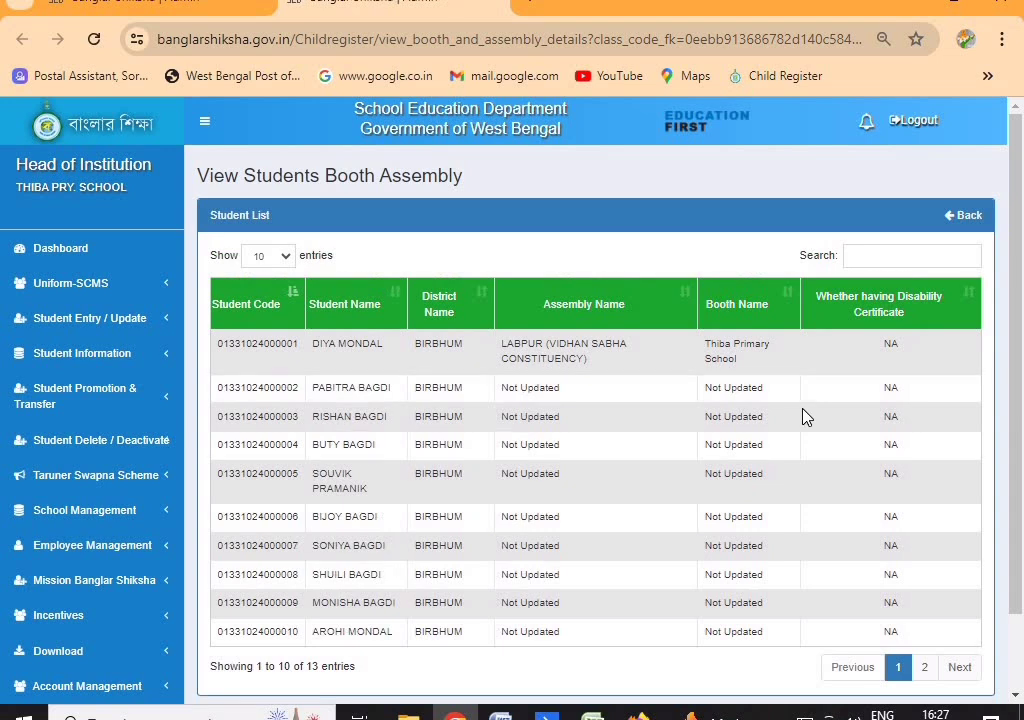
scroll(802, 414, "down", 2)
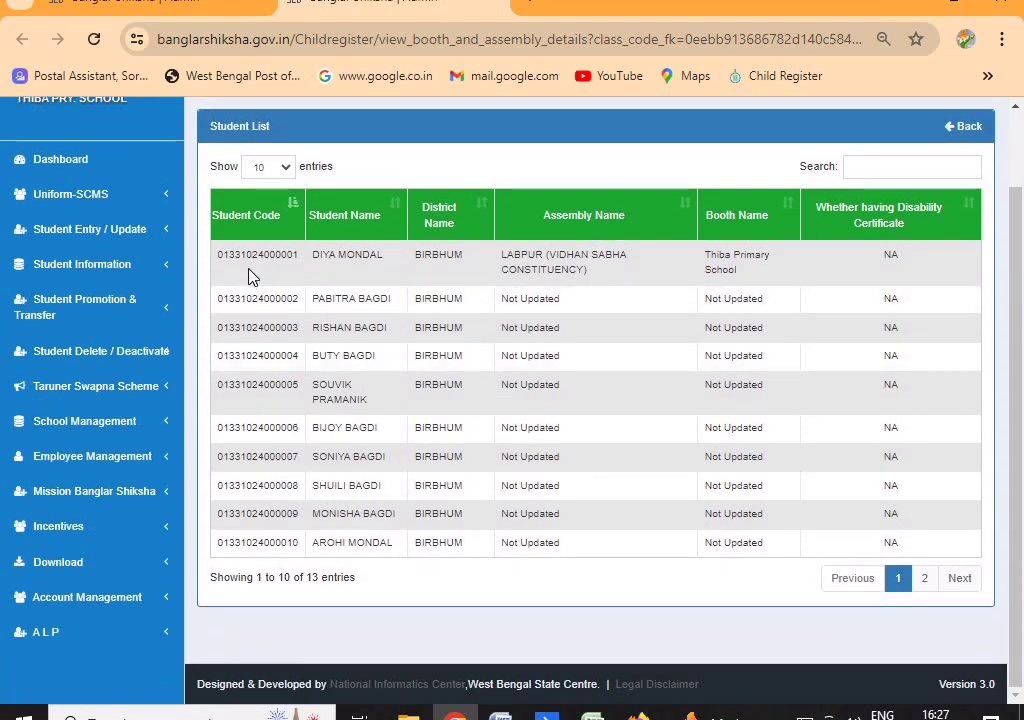
left_click_drag(238, 256, 542, 578)
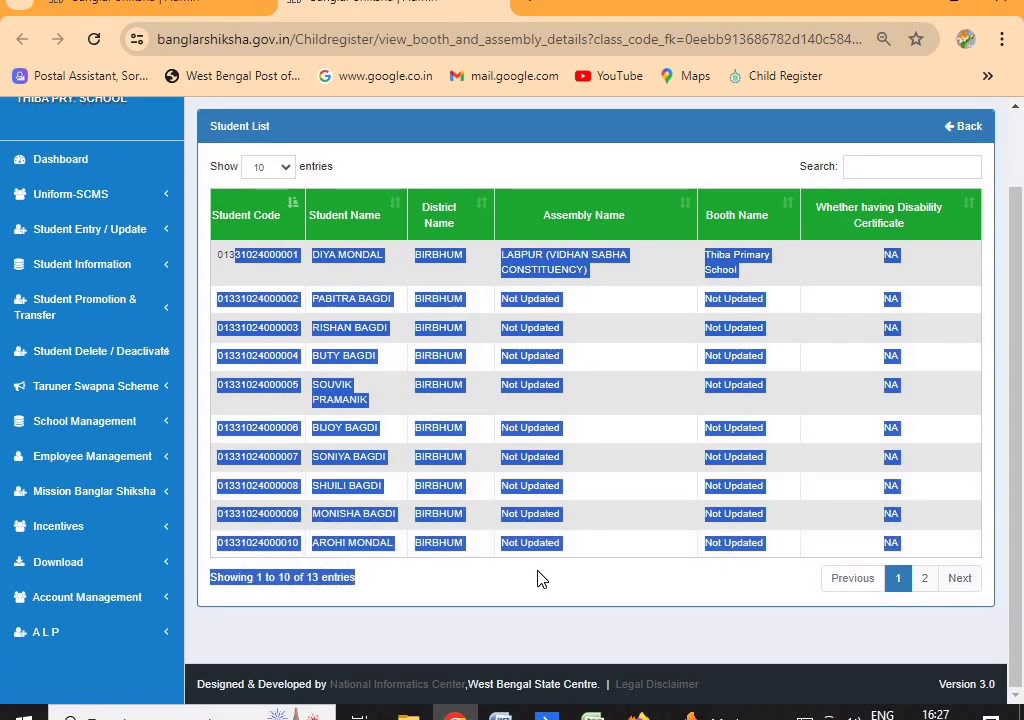
left_click(606, 418)
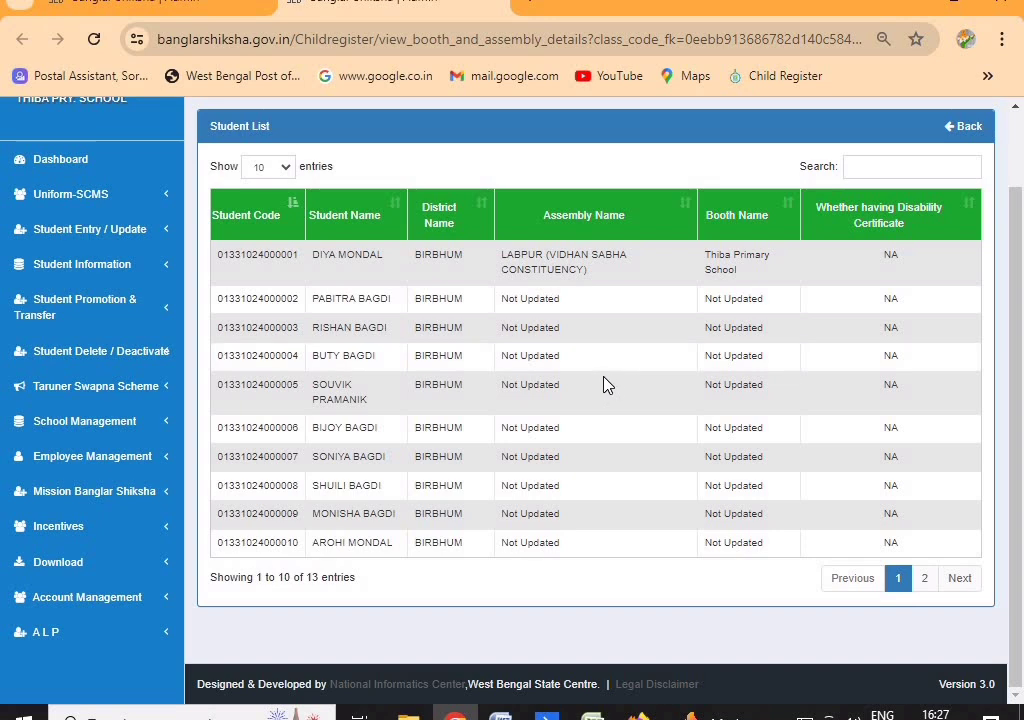
scroll(620, 350, "up", 2)
scroll(533, 354, "down", 2)
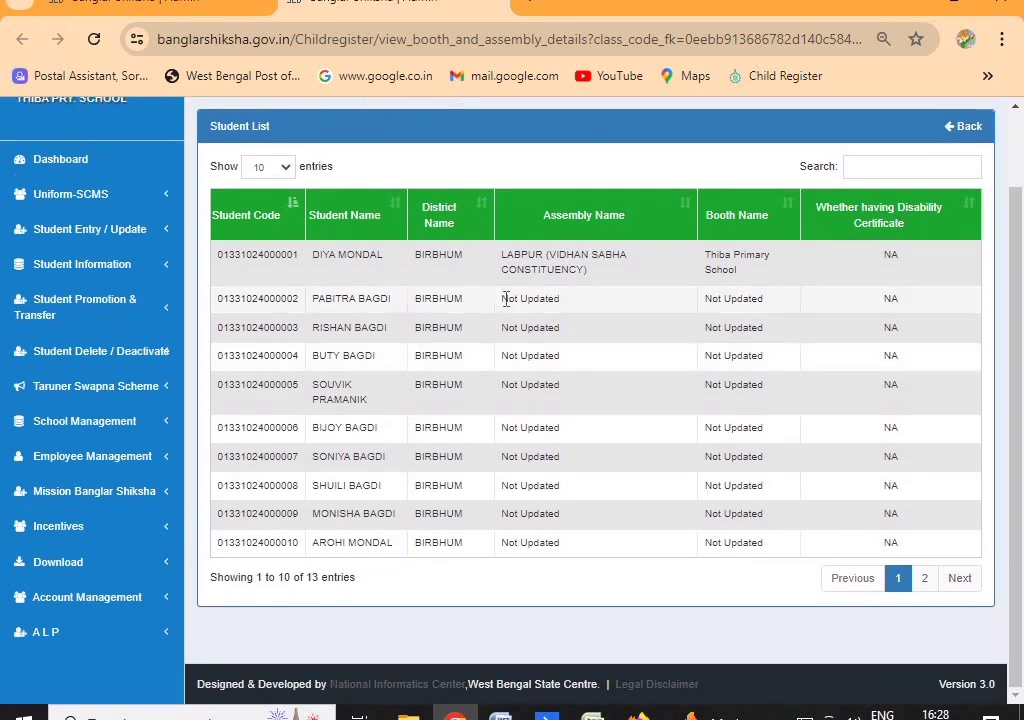
left_click_drag(505, 297, 738, 512)
left_click(762, 312)
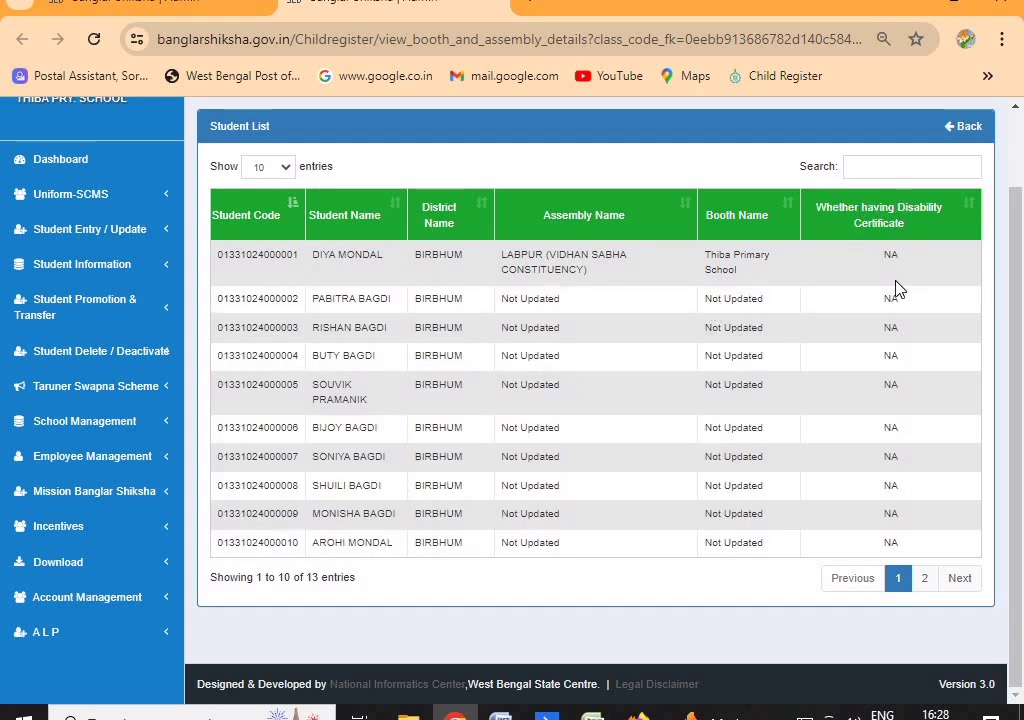
left_click_drag(870, 268, 921, 590)
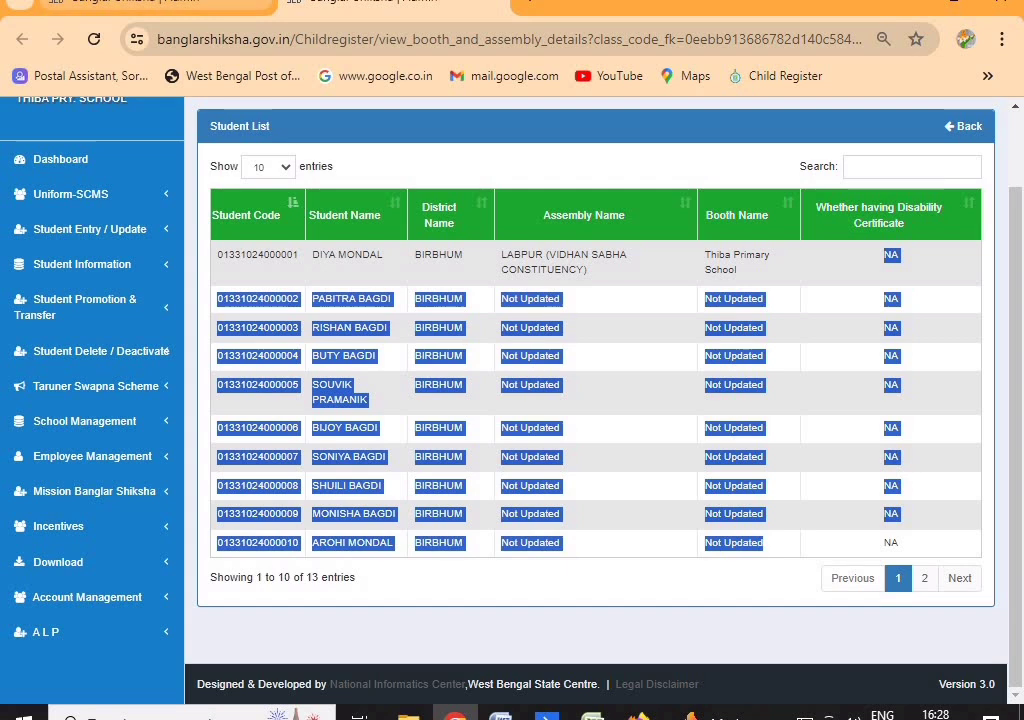
left_click(178, 14)
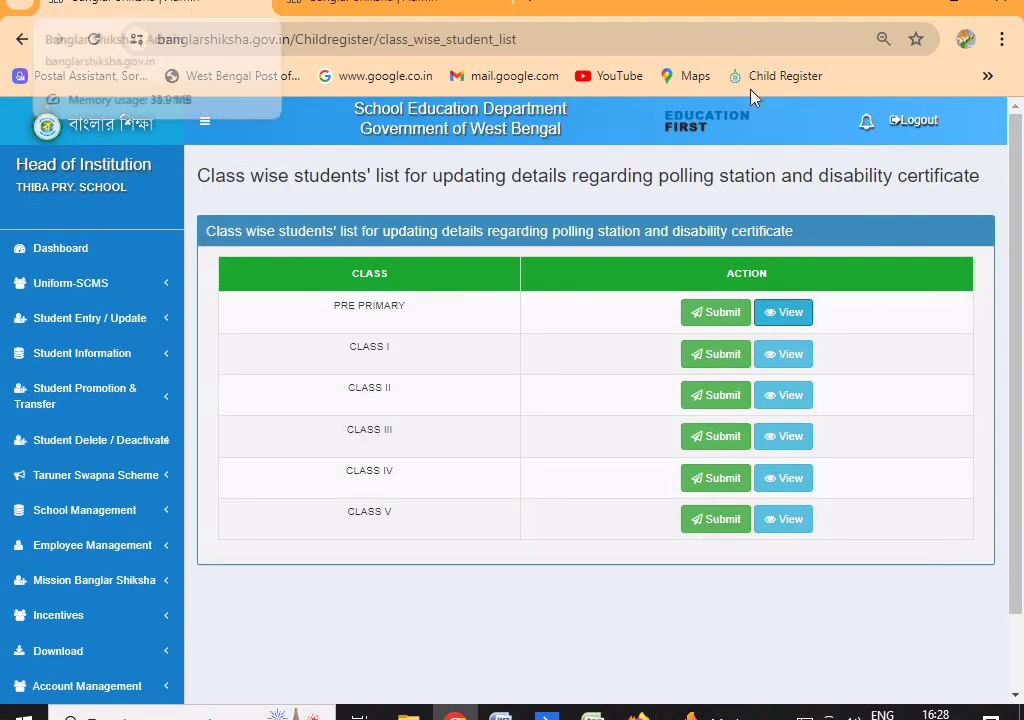
Open Class I's booth and assembly update form with Submit
left_click(698, 353)
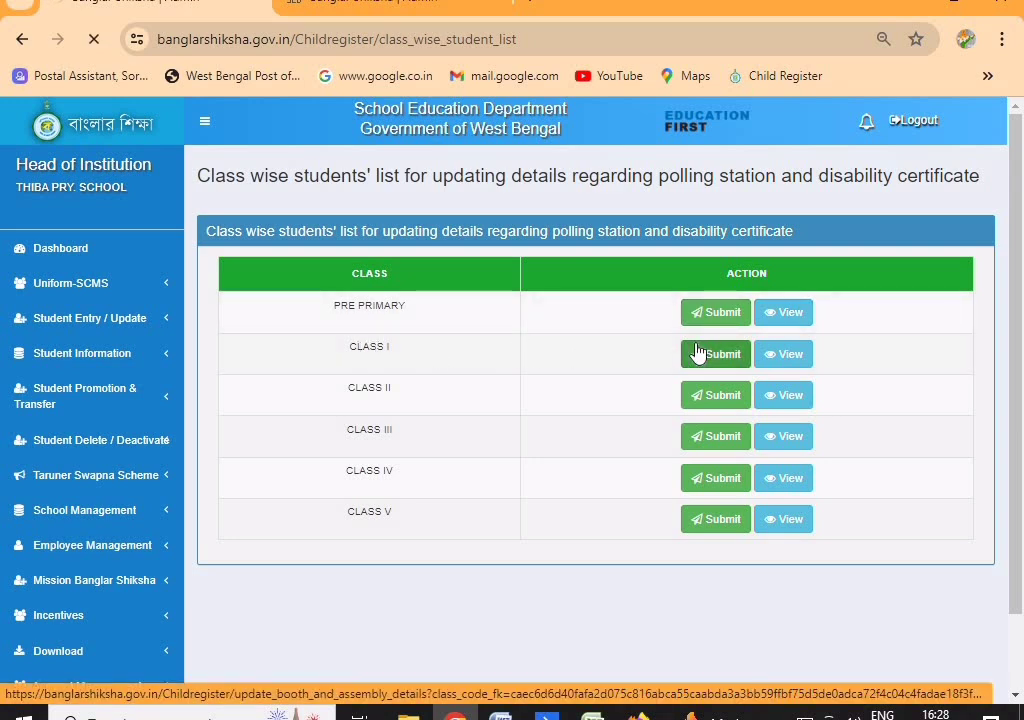
scroll(698, 350, "down", 1)
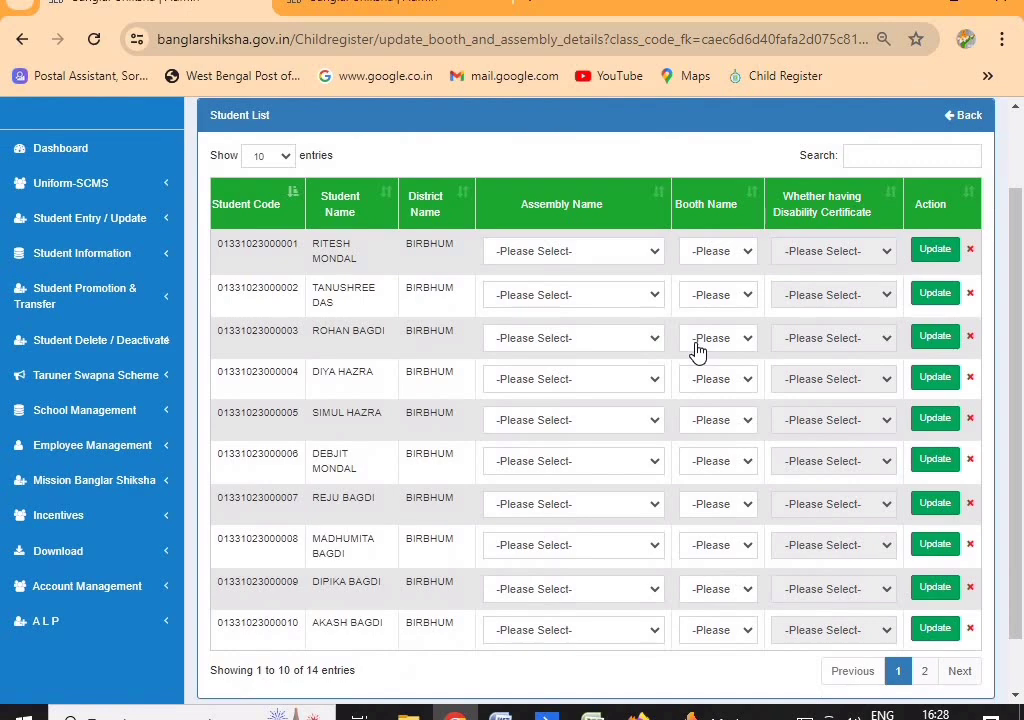
Set Show entries to 25 so all 14 students fit on one page
scroll(698, 350, "down", 1)
scroll(240, 355, "up", 1)
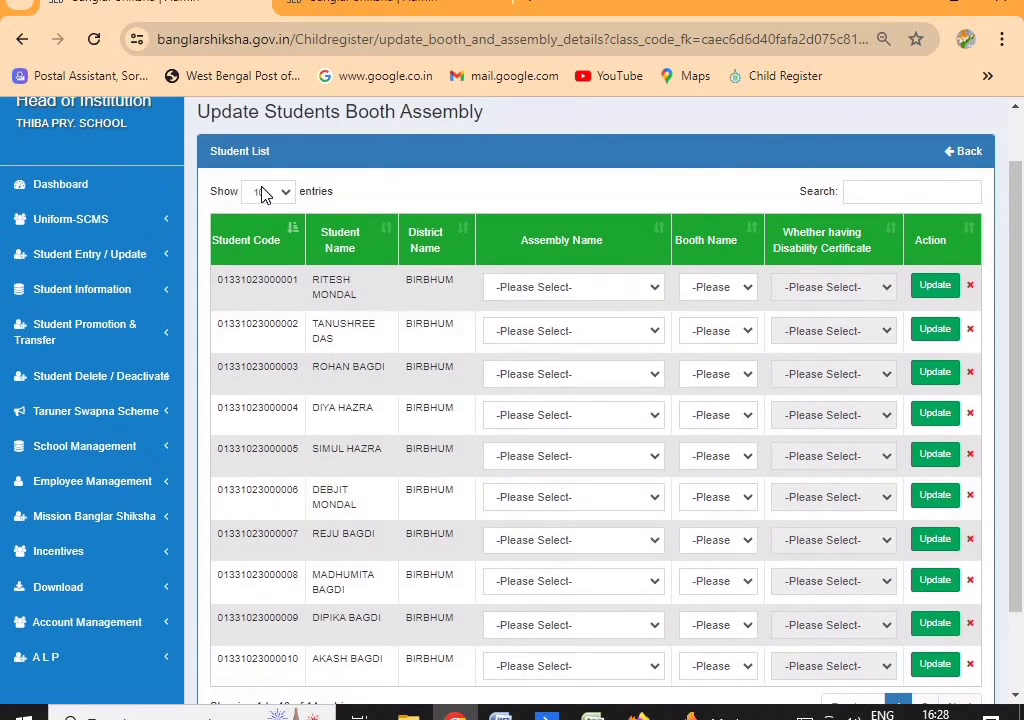
left_click(263, 194)
left_click(266, 222)
Sort the student table by District Name, then by Booth Name
scroll(757, 390, "down", 3)
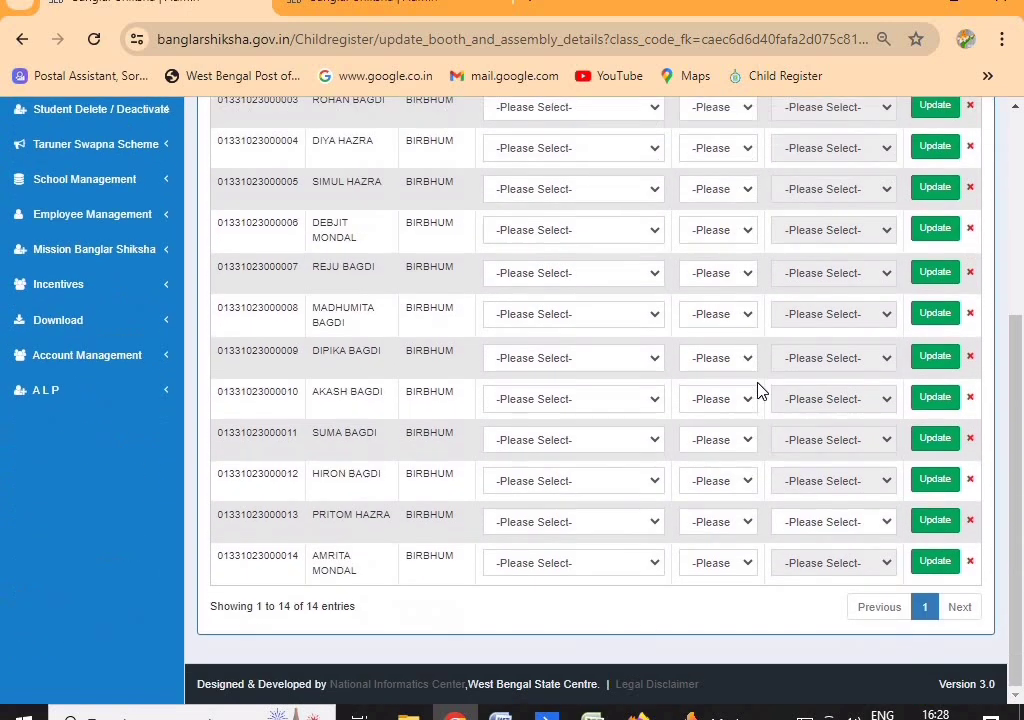
scroll(581, 542, "up", 3)
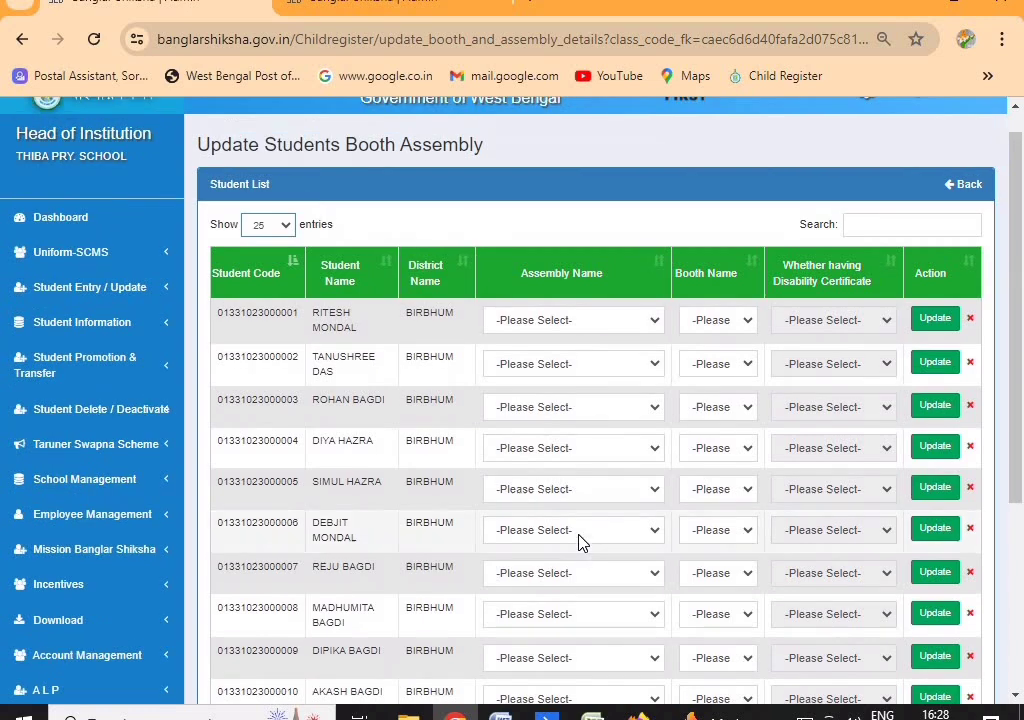
scroll(578, 540, "up", 1)
scroll(578, 540, "down", 1)
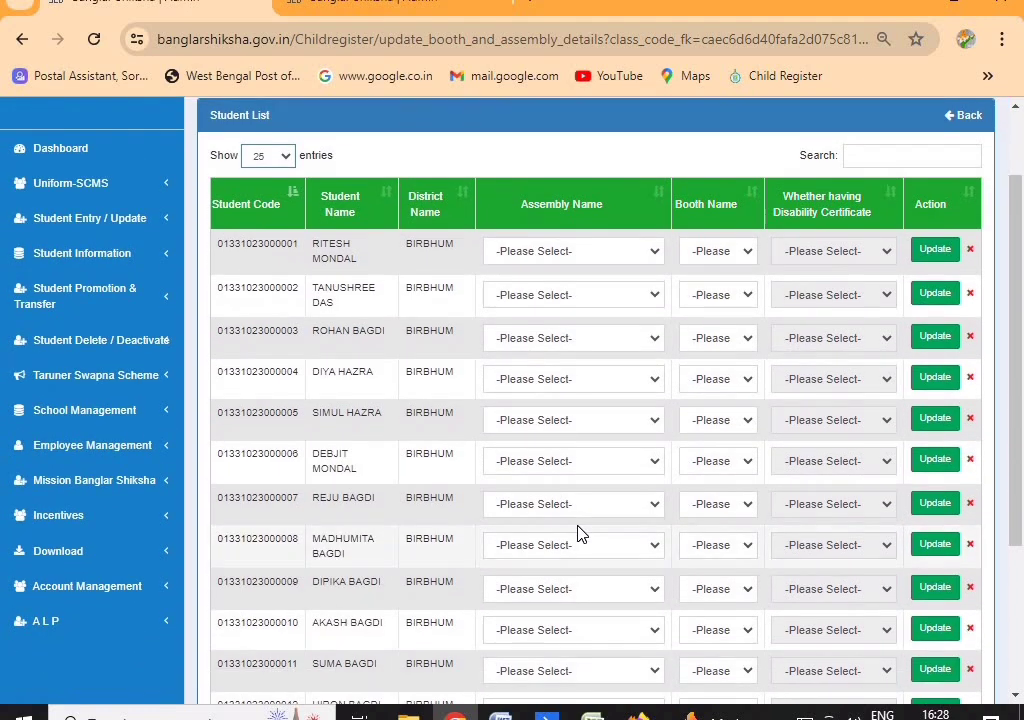
scroll(578, 533, "down", 1)
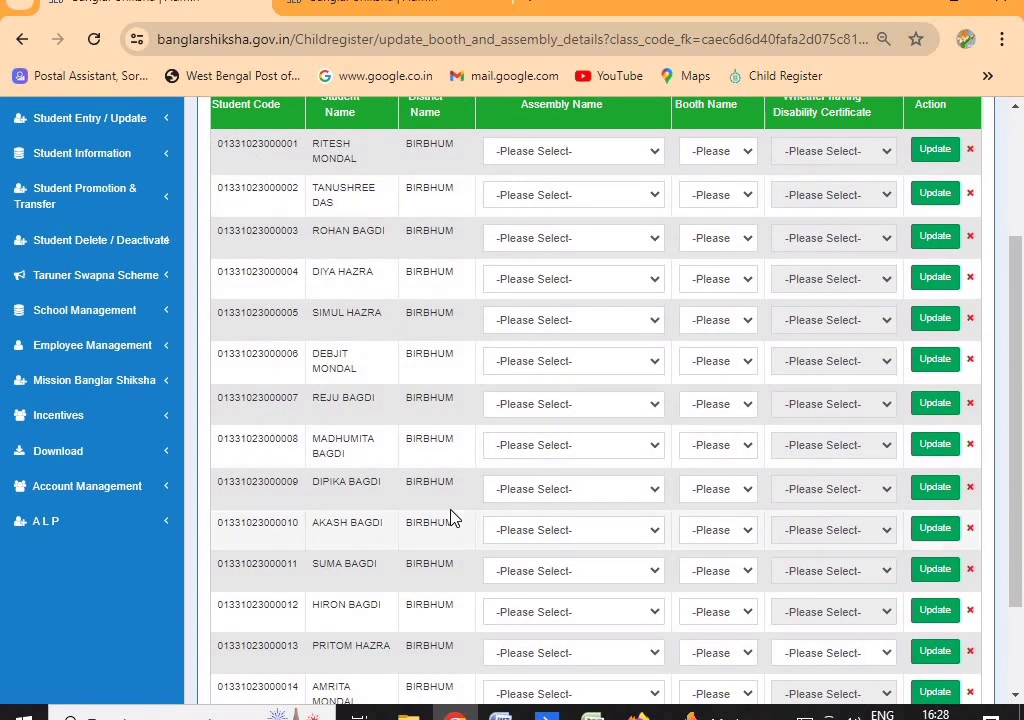
scroll(450, 517, "up", 2)
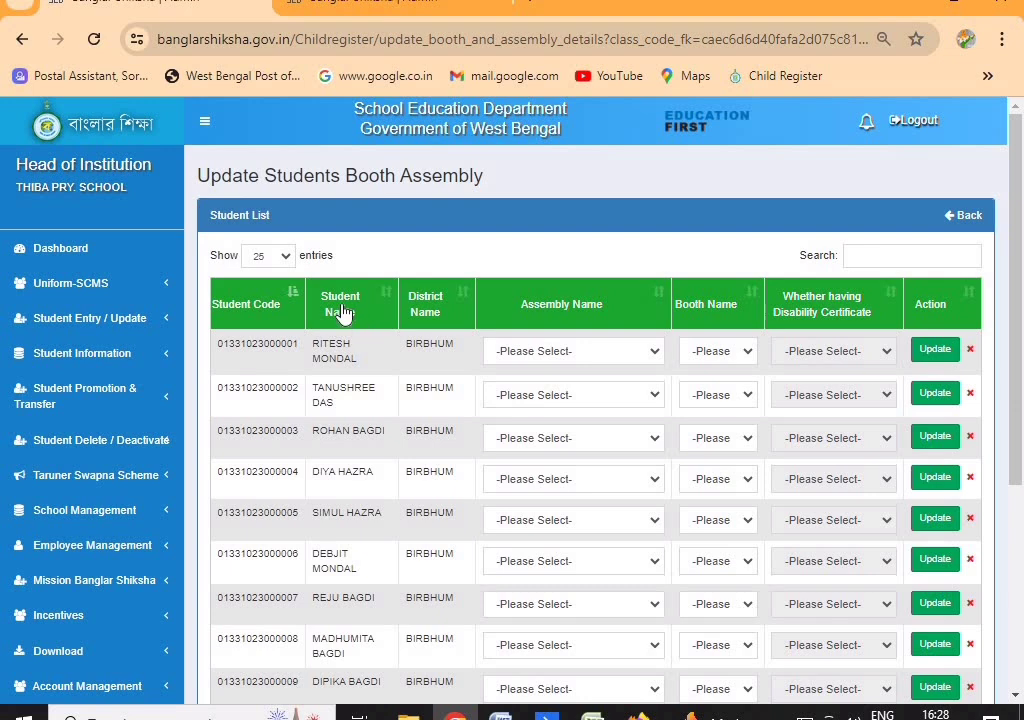
left_click(424, 304)
left_click(720, 320)
scroll(498, 311, "down", 1)
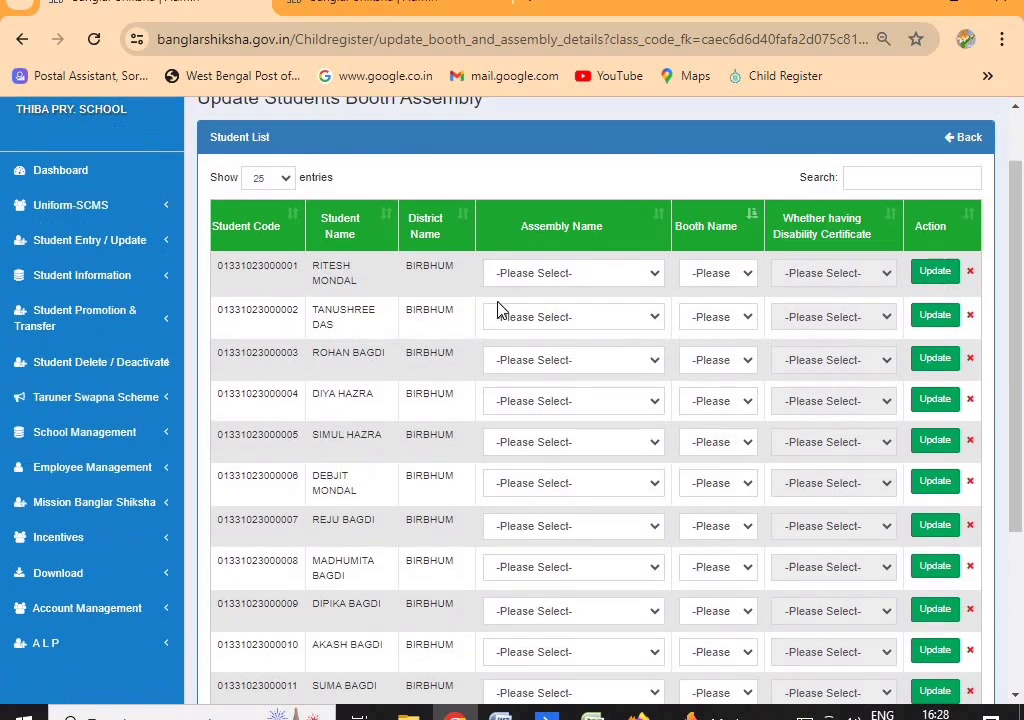
Set row 1's Assembly Name to LABPUR and Booth Name to Thiba Primary School
left_click(535, 252)
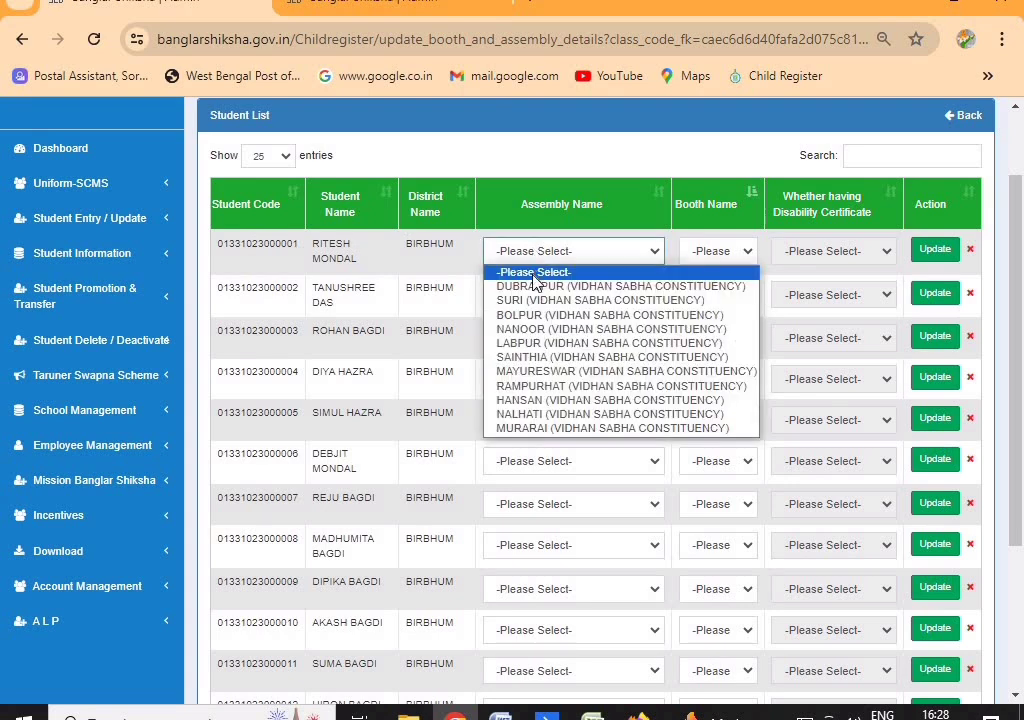
left_click(533, 343)
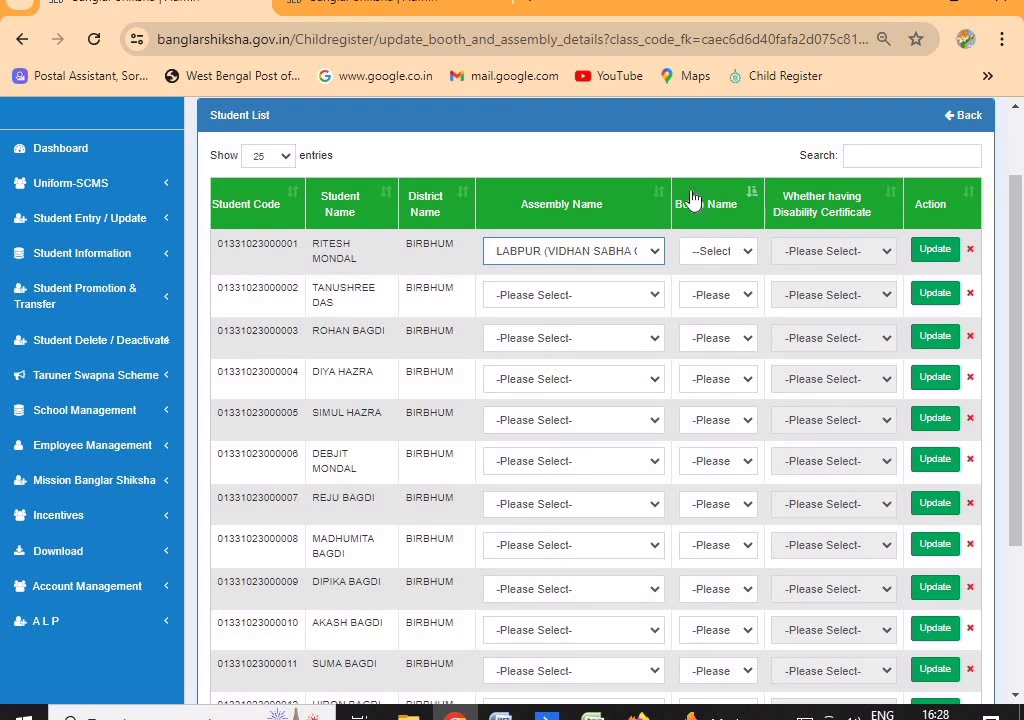
left_click(722, 262)
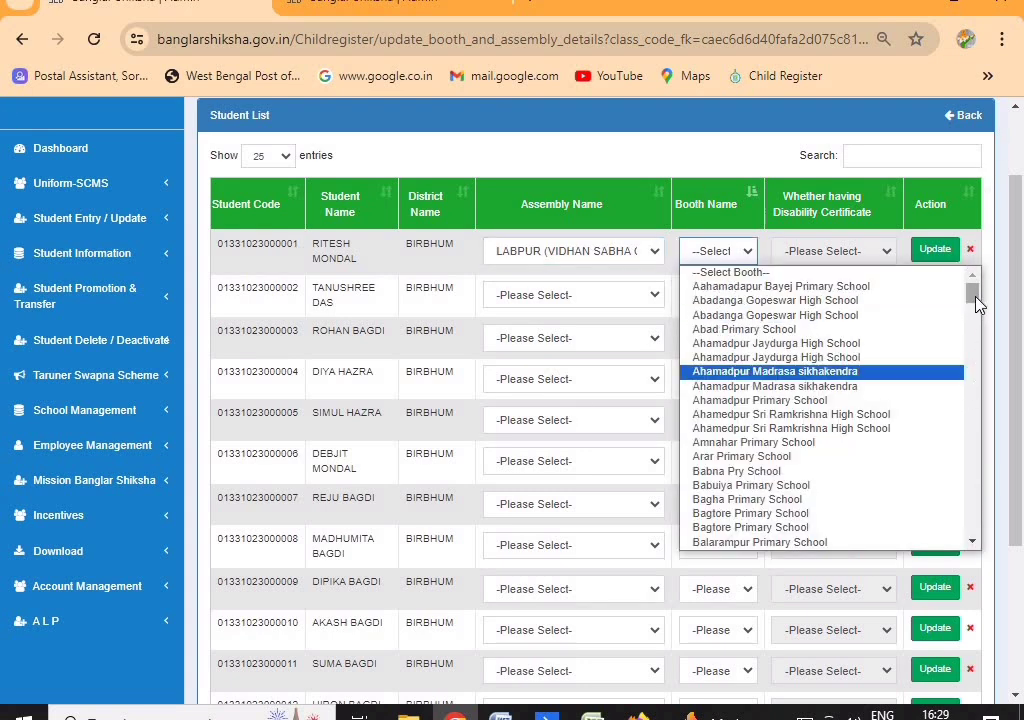
left_click_drag(978, 305, 971, 560)
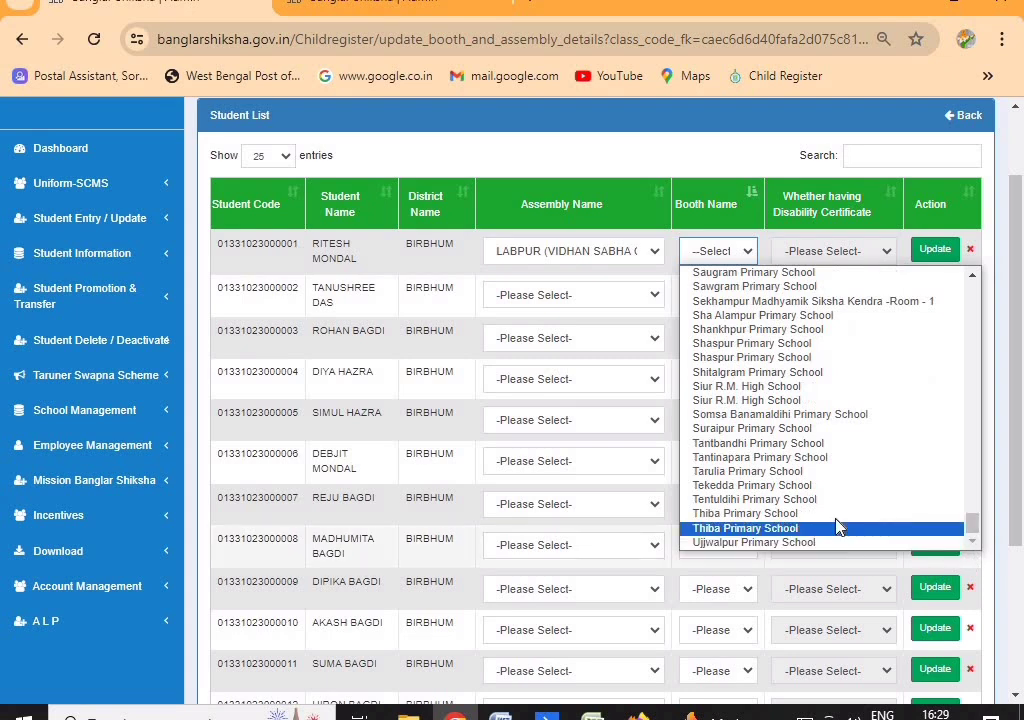
left_click(770, 516)
key("Tab")
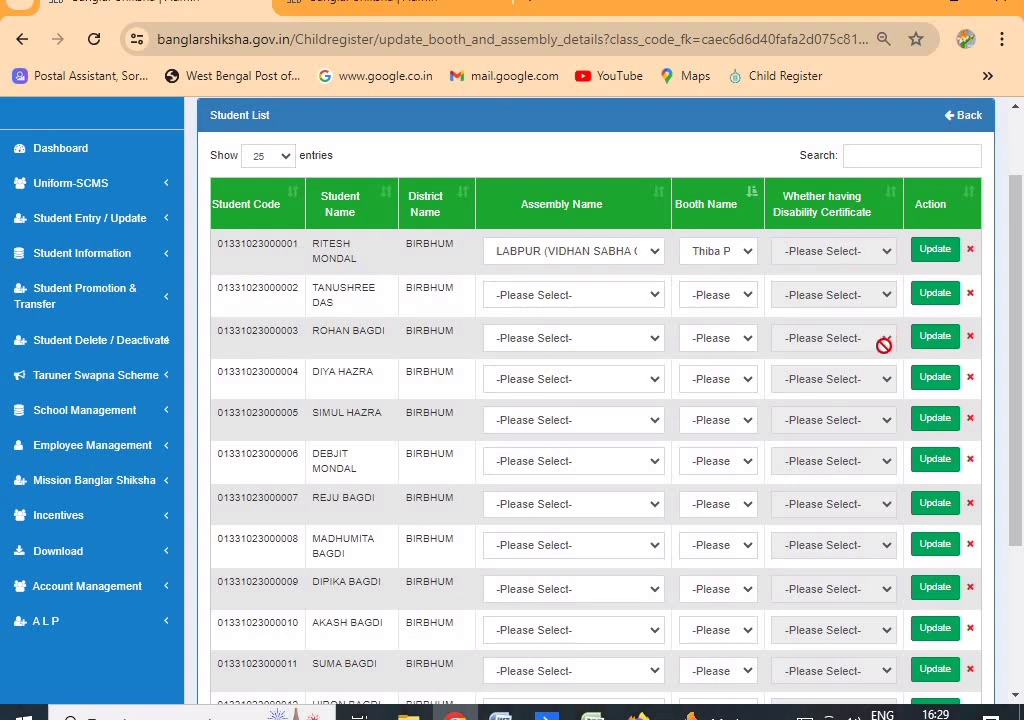
Update row 1 and confirm in the 'Do you want to Update?' dialog
left_click(933, 258)
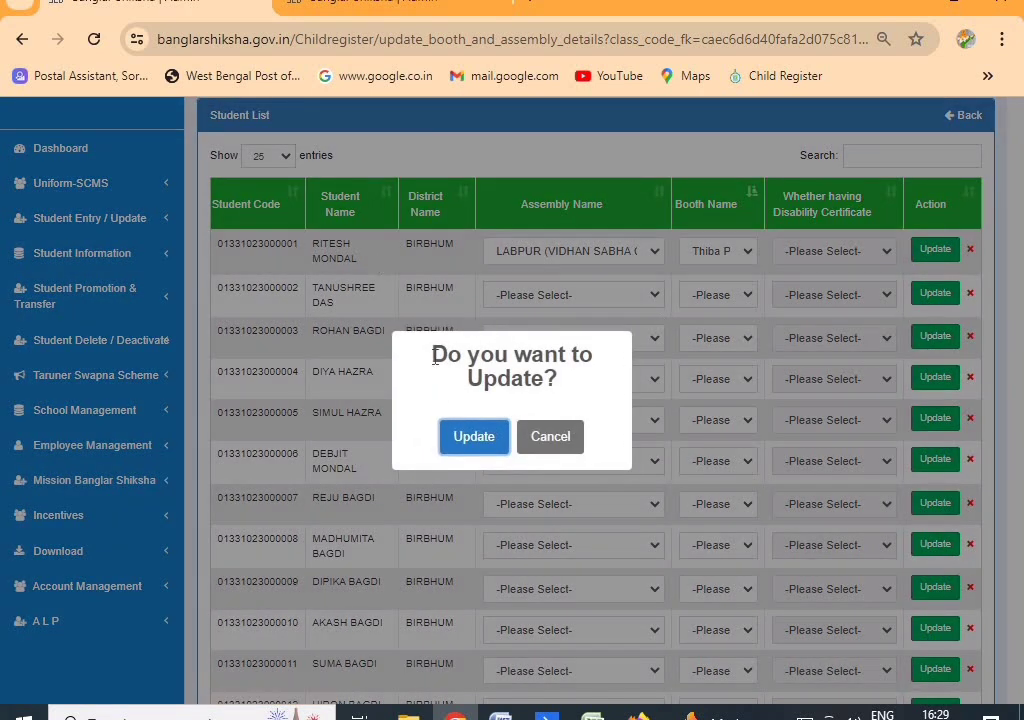
left_click(477, 439)
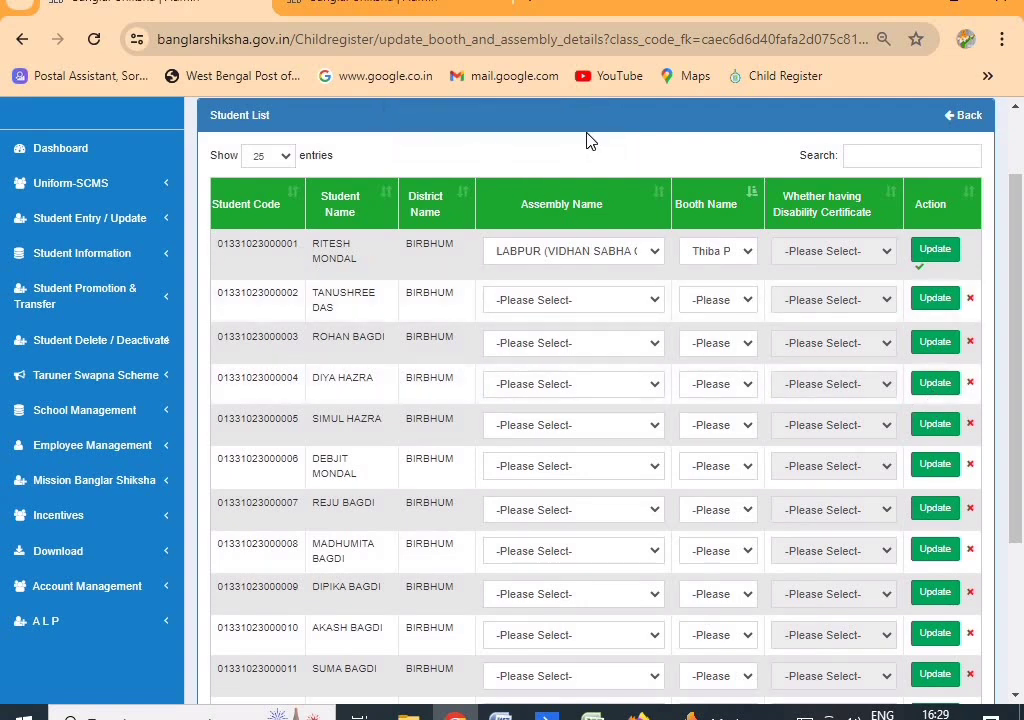
left_click(937, 260)
left_click(496, 440)
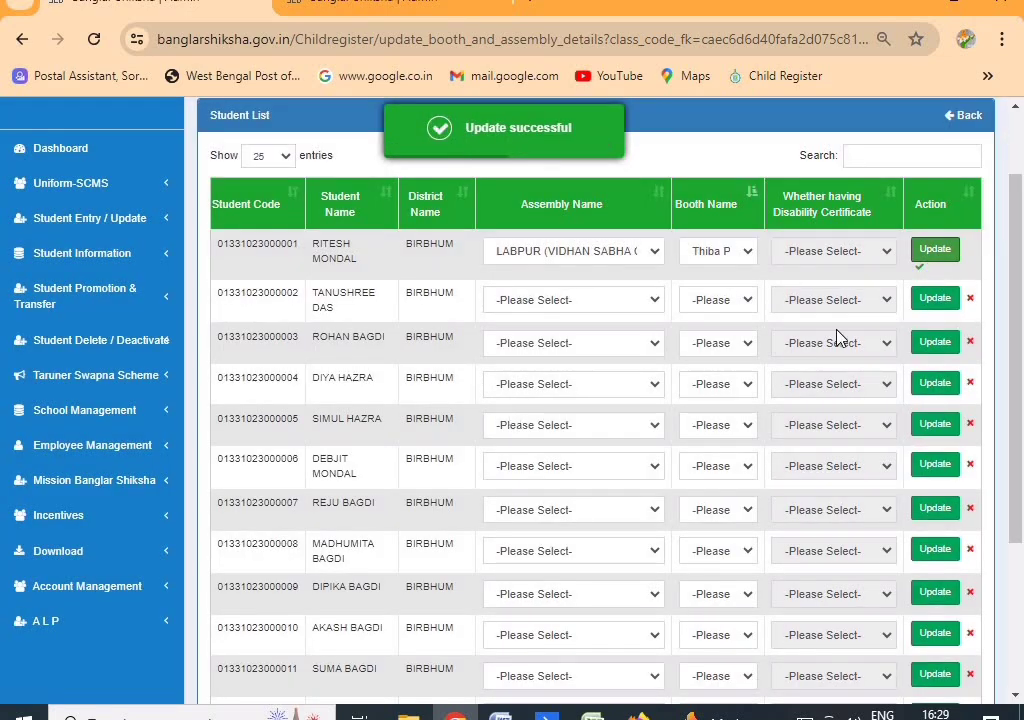
scroll(480, 445, "down", 3)
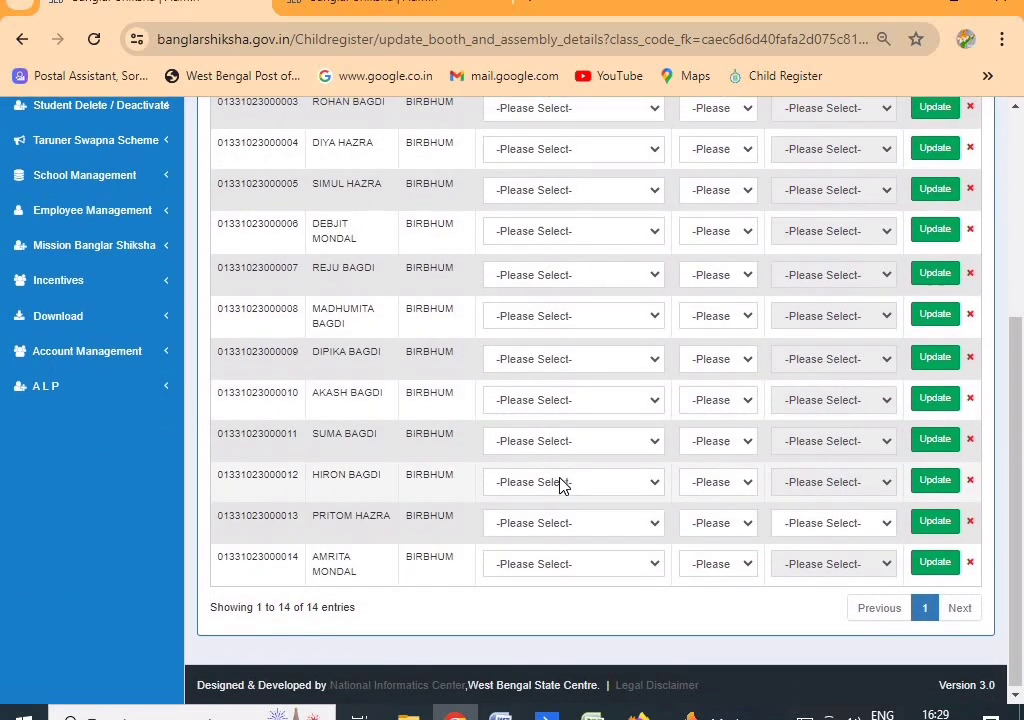
scroll(560, 485, "up", 5)
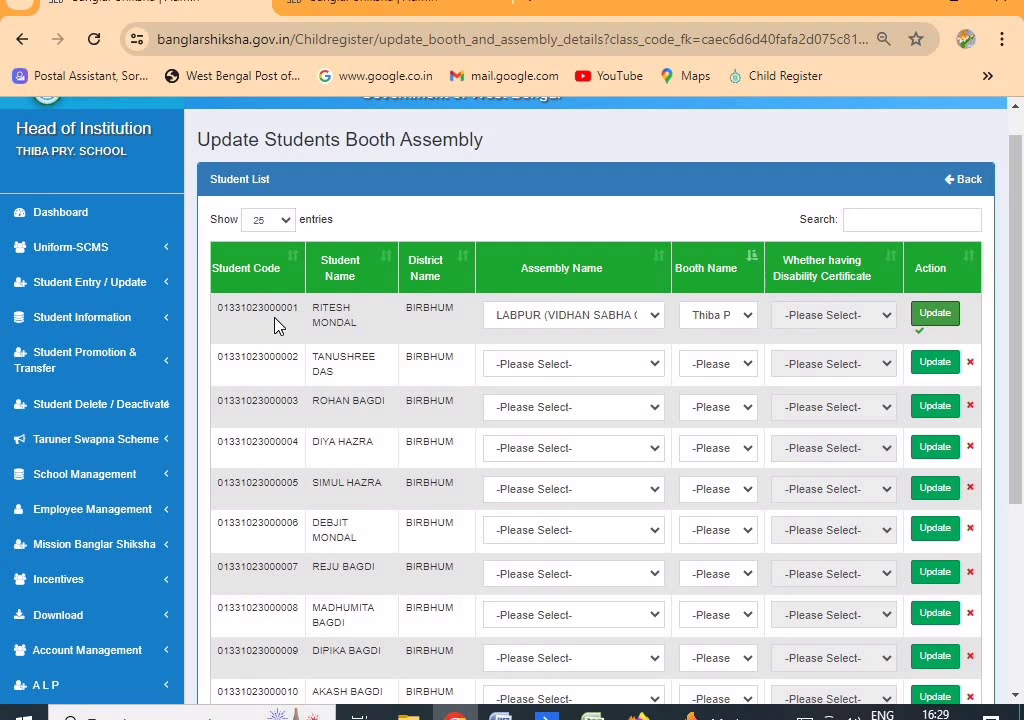
scroll(280, 315, "down", 4)
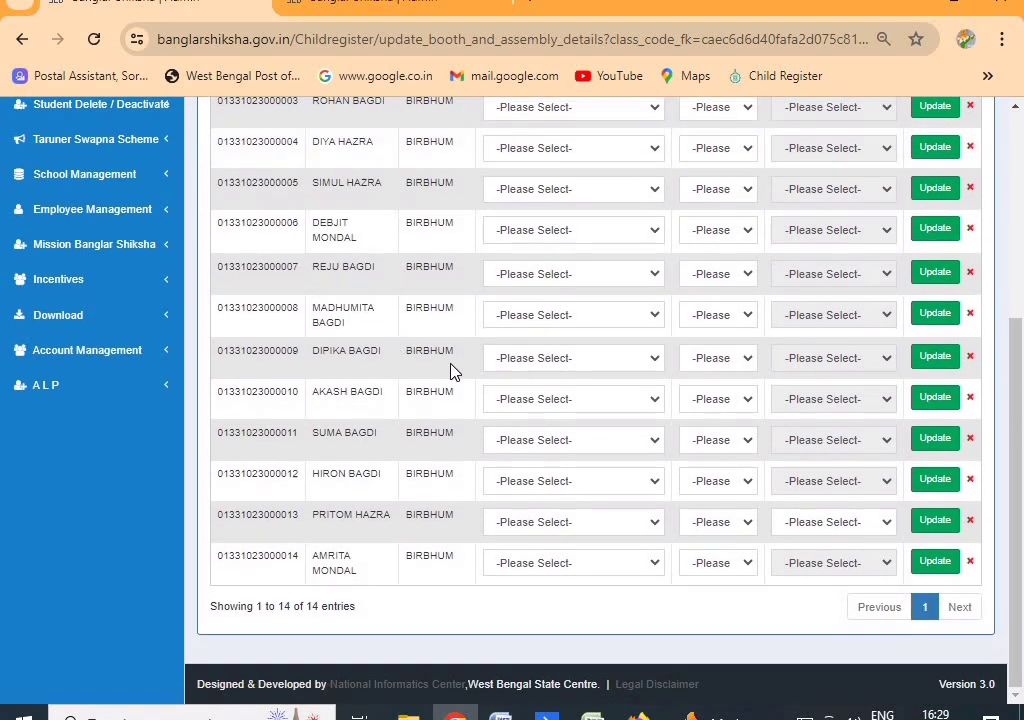
scroll(452, 368, "up", 5)
Go back to the class-wise students' list showing Submit and View for Pre Primary through Class V
left_click(968, 216)
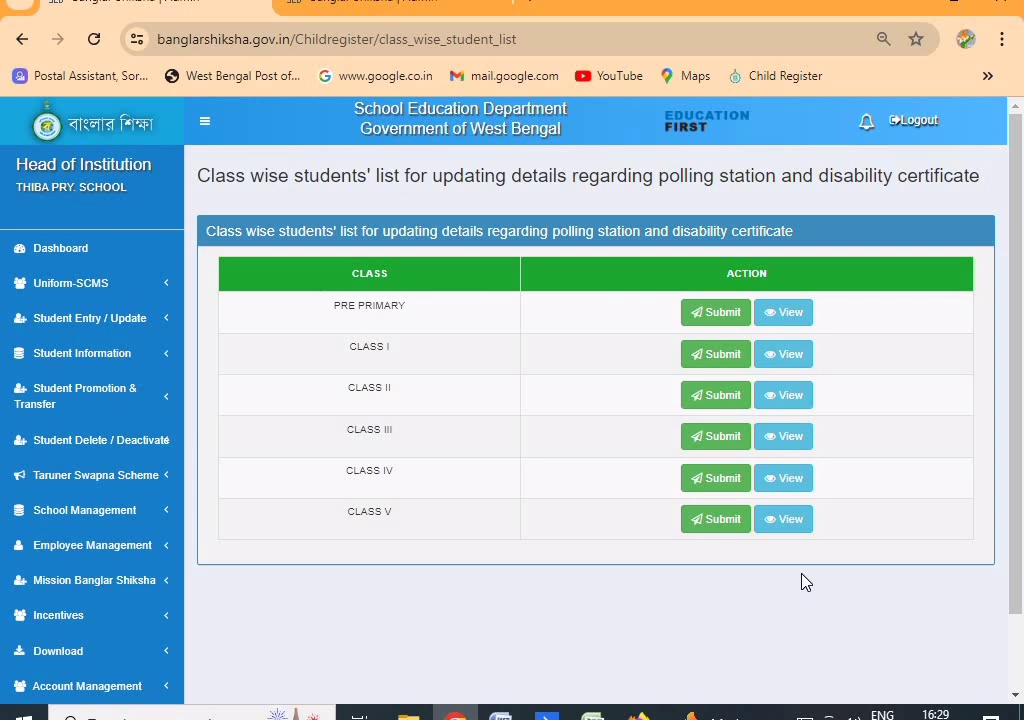
left_click_drag(389, 201, 533, 206)
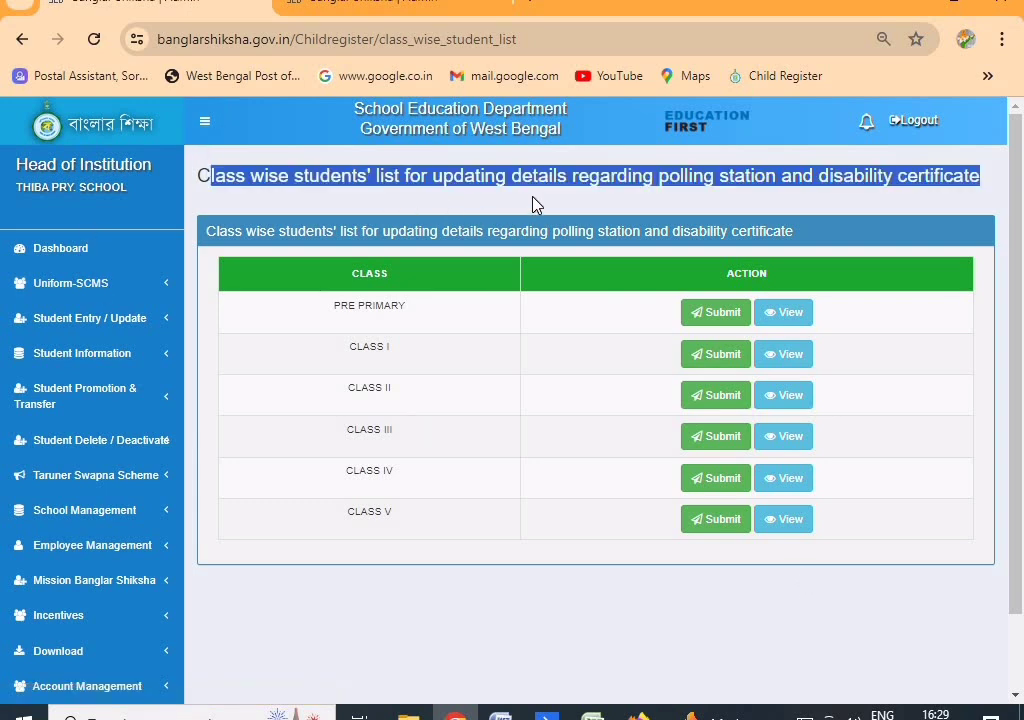
left_click(712, 201)
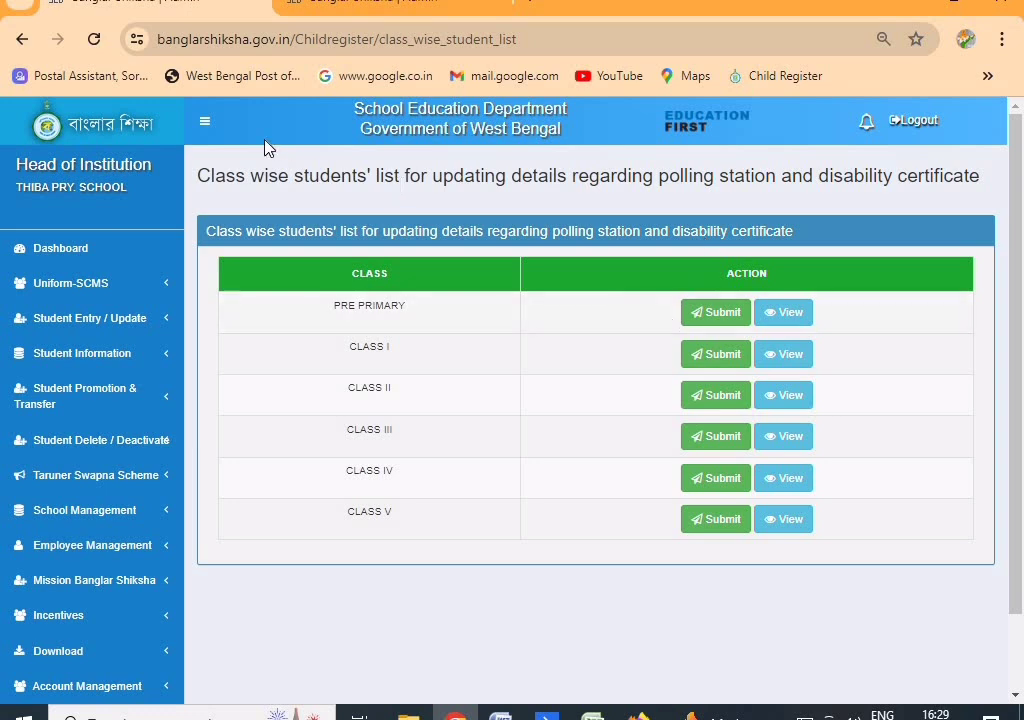
scroll(180, 397, "down", 2)
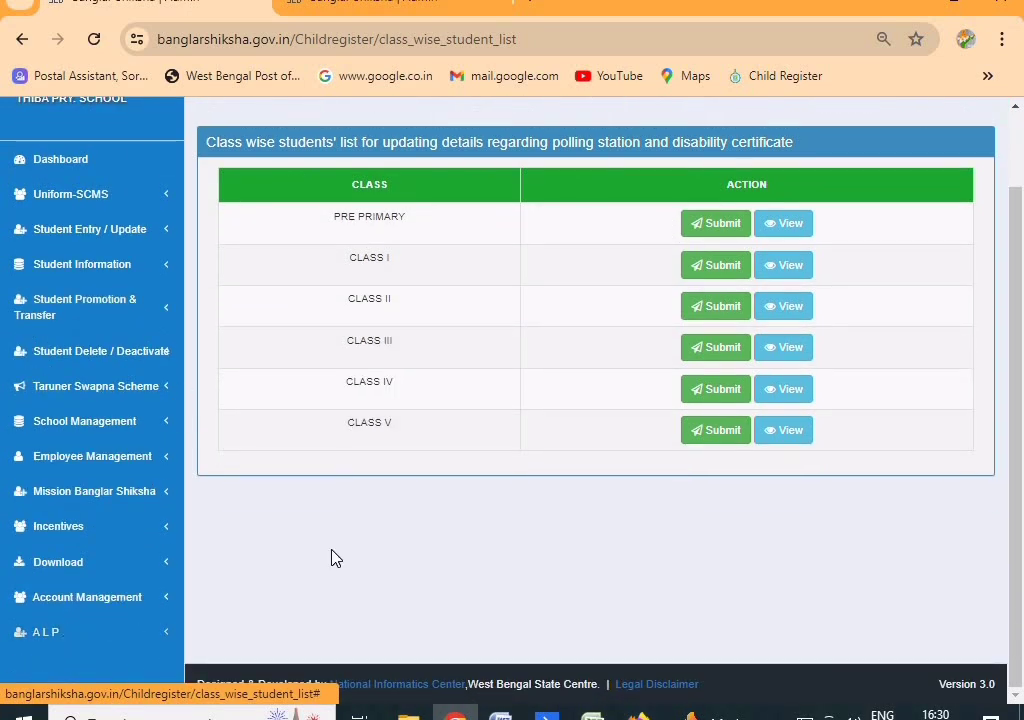
scroll(462, 578, "up", 2)
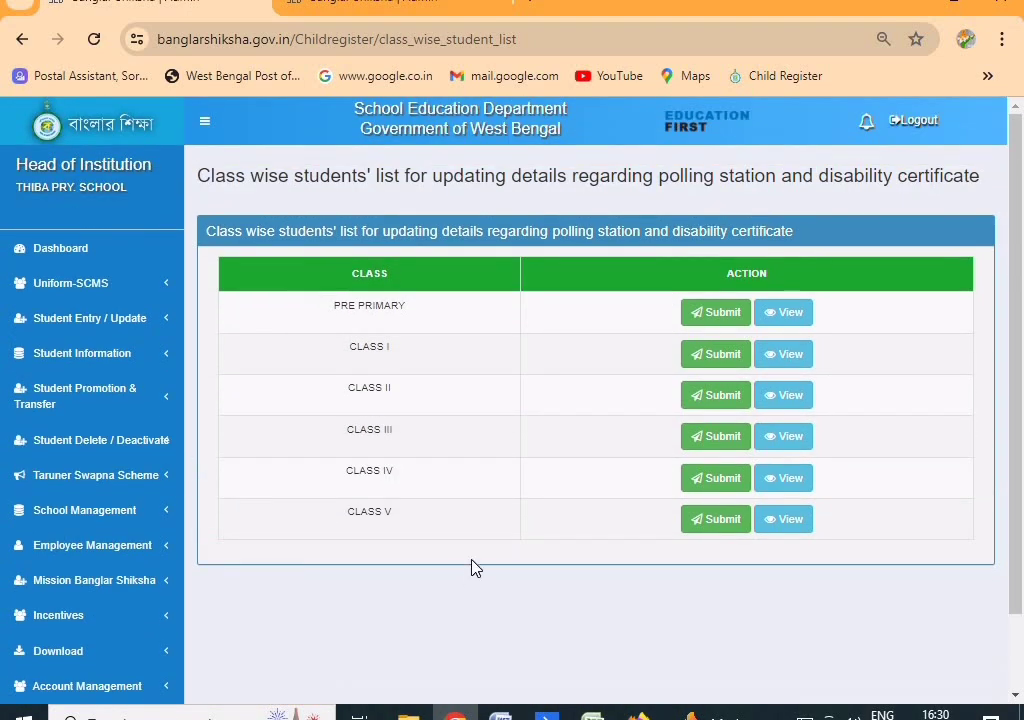